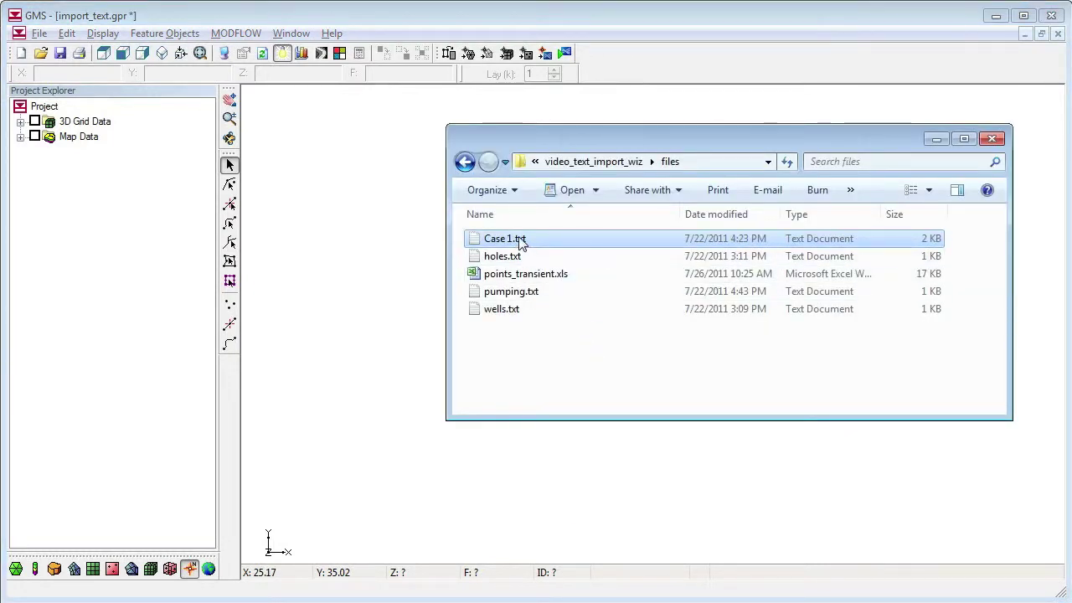
Review Case 1.txt (X, Y, bot3, bot2, bot1, top1) in WordPad, then drag it into GMS
{"action": "double_click", "coordinate": [517, 240]}
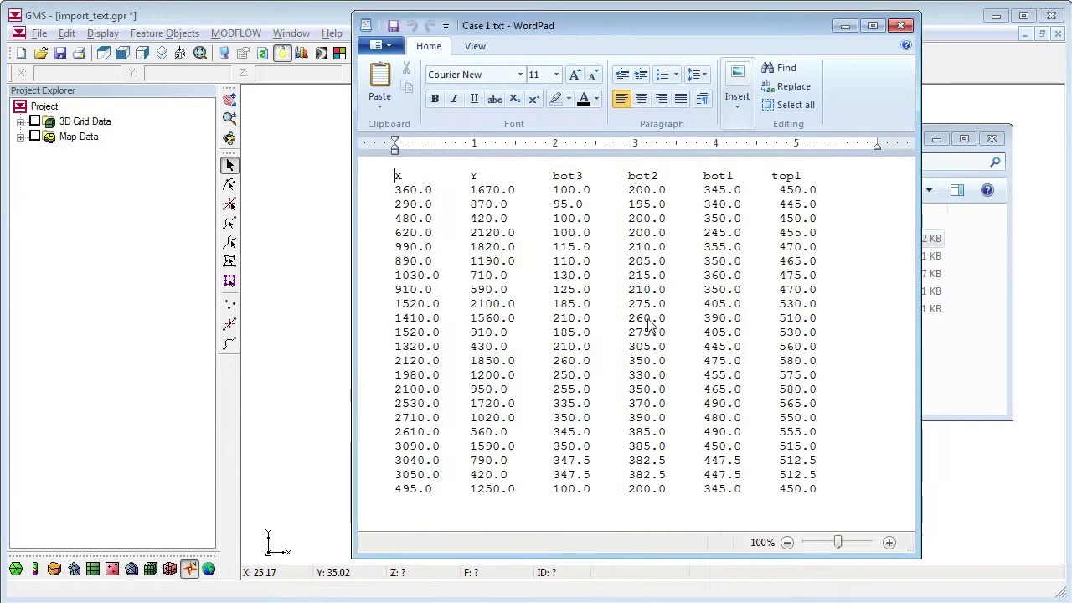
{"action": "left_click", "coordinate": [899, 29]}
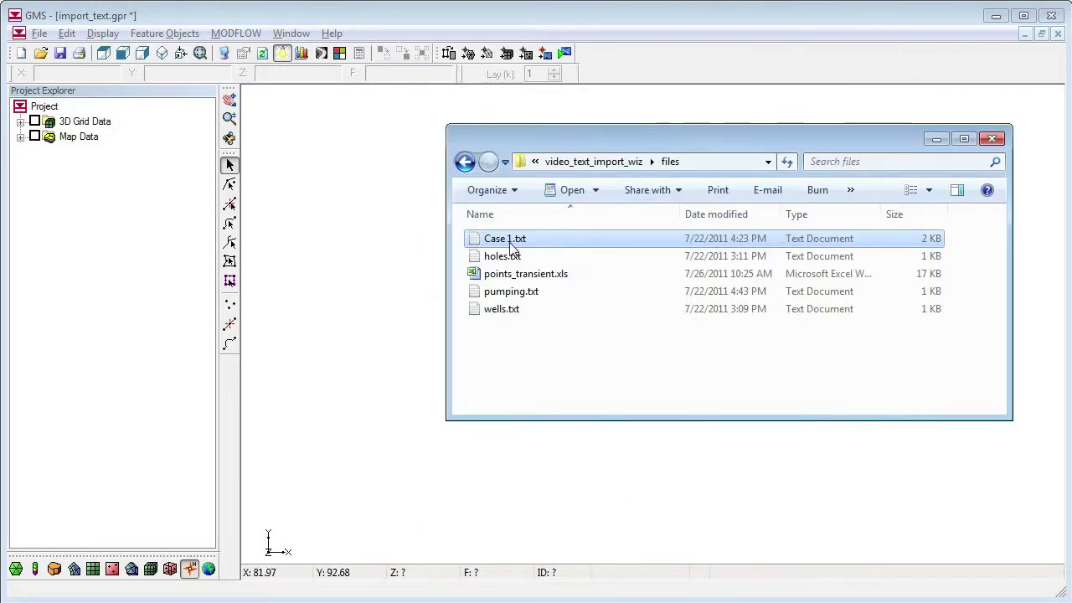
{"action": "left_click_drag", "start_coordinate": [493, 242], "coordinate": [359, 267]}
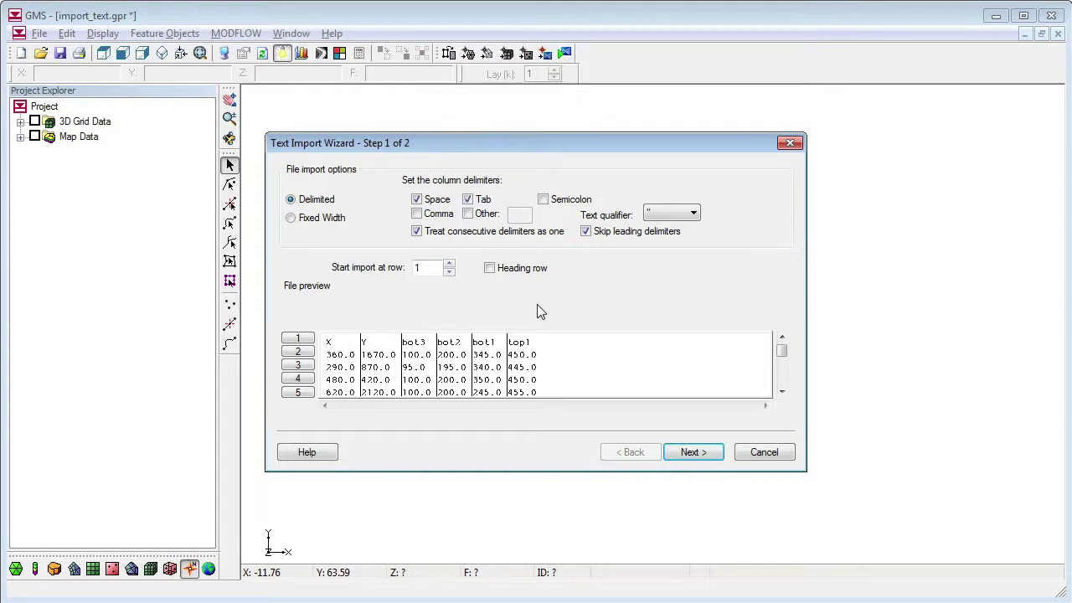
Parse Case 1.txt as space- and tab-delimited, starting at row 1 with a heading row
{"action": "left_click", "coordinate": [291, 220]}
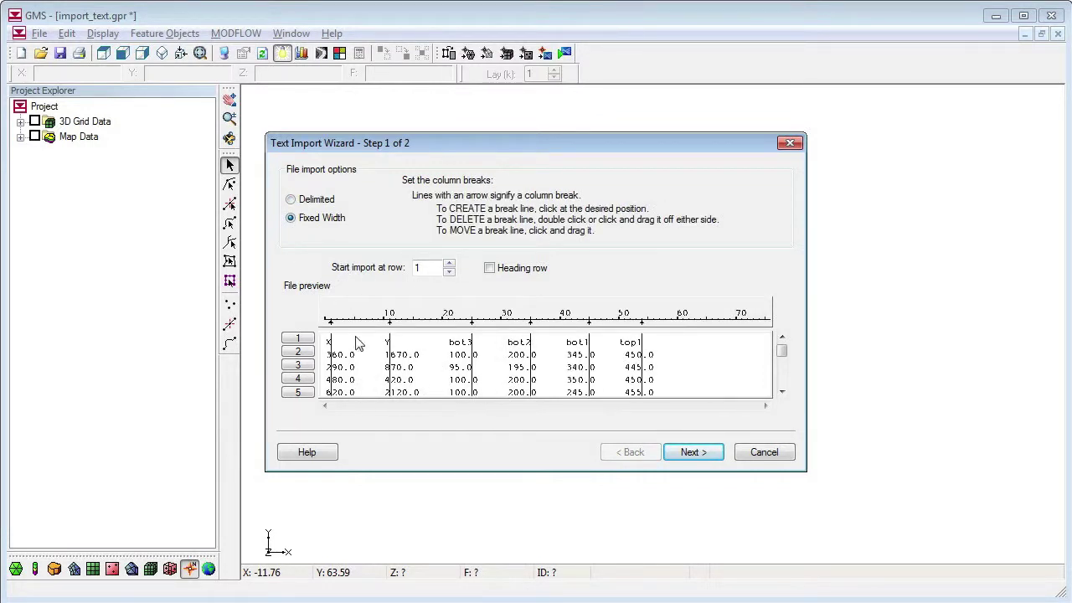
{"action": "left_click_drag", "start_coordinate": [332, 330], "coordinate": [435, 330]}
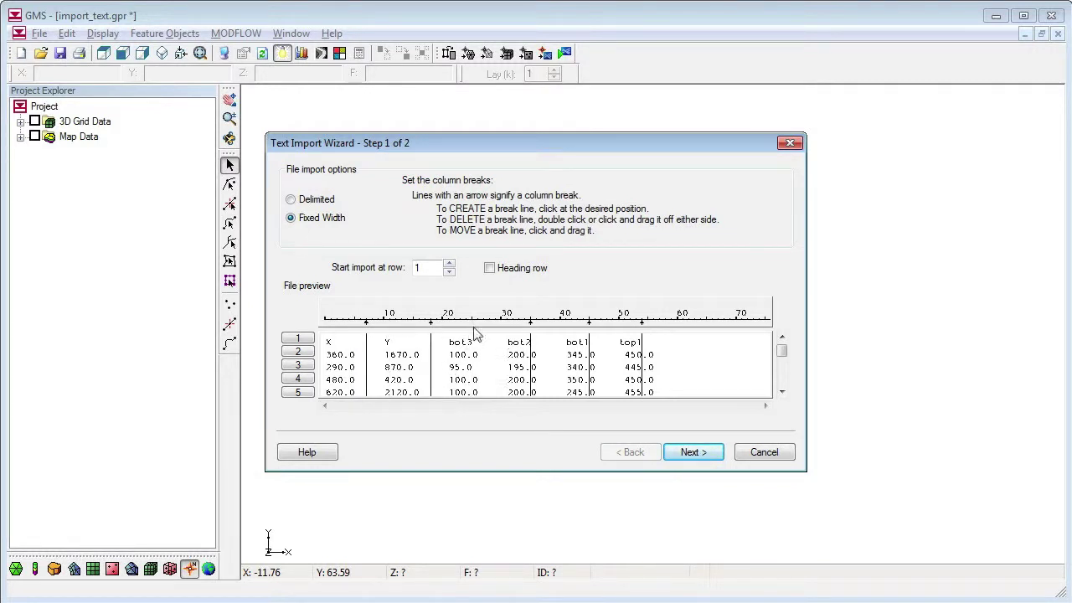
{"action": "left_click", "coordinate": [291, 200]}
{"action": "left_click", "coordinate": [418, 200]}
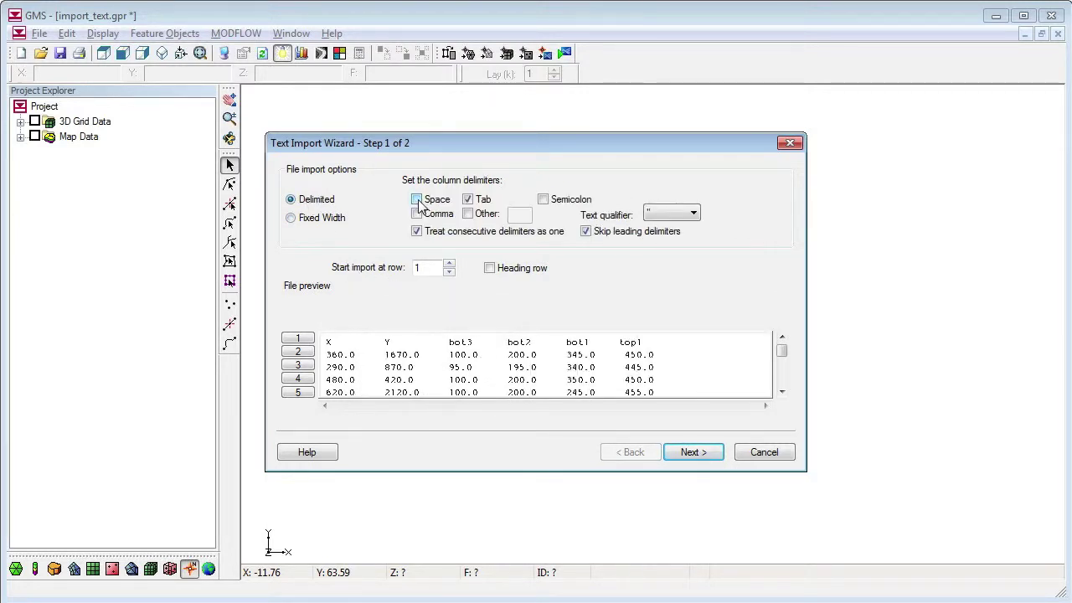
{"action": "left_click", "coordinate": [417, 201]}
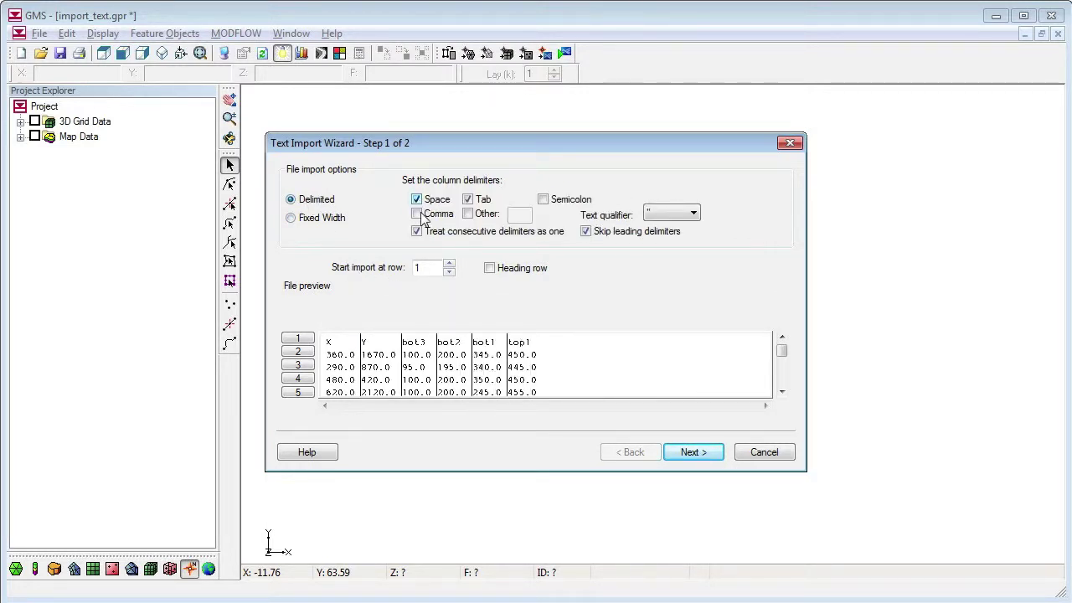
{"action": "left_click", "coordinate": [449, 264]}
{"action": "left_click", "coordinate": [449, 264]}
{"action": "left_click", "coordinate": [449, 264]}
{"action": "left_click", "coordinate": [449, 264]}
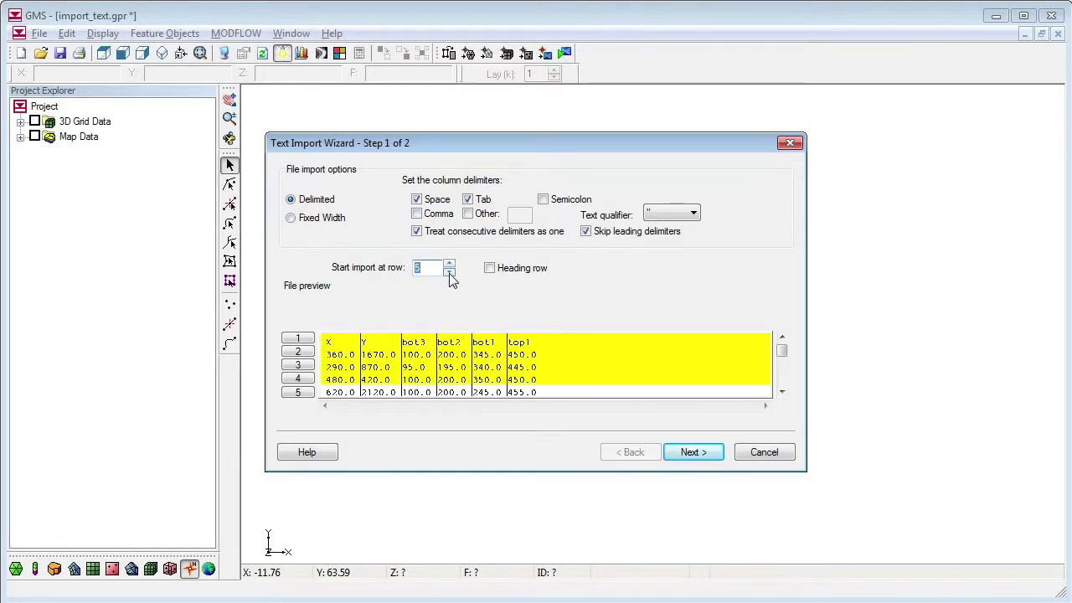
{"action": "left_click", "coordinate": [449, 273]}
{"action": "left_click", "coordinate": [449, 273]}
{"action": "left_click", "coordinate": [449, 272]}
{"action": "left_click", "coordinate": [449, 273]}
{"action": "left_click", "coordinate": [490, 268]}
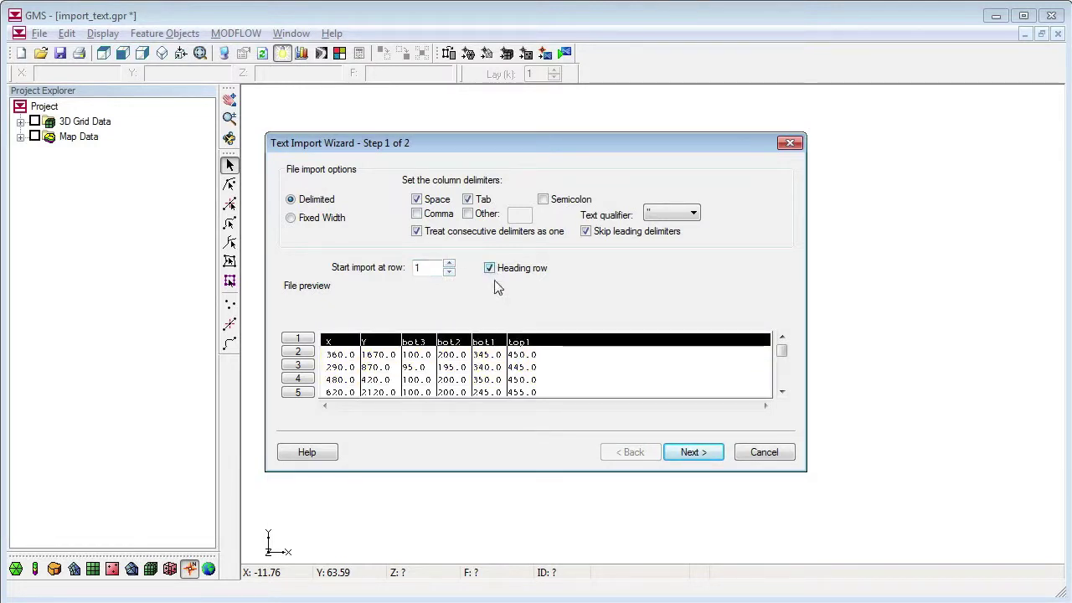
{"action": "left_click", "coordinate": [702, 455]}
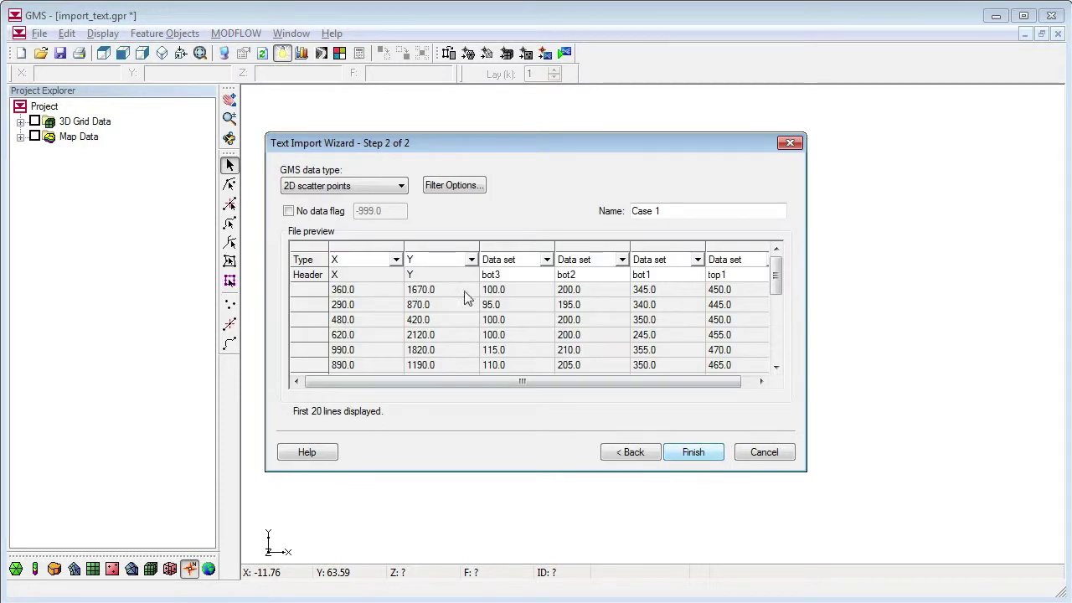
Import Case 1 as 2D scatter points with X and Y coordinate columns and no -999.0 flag
{"action": "left_click", "coordinate": [401, 186]}
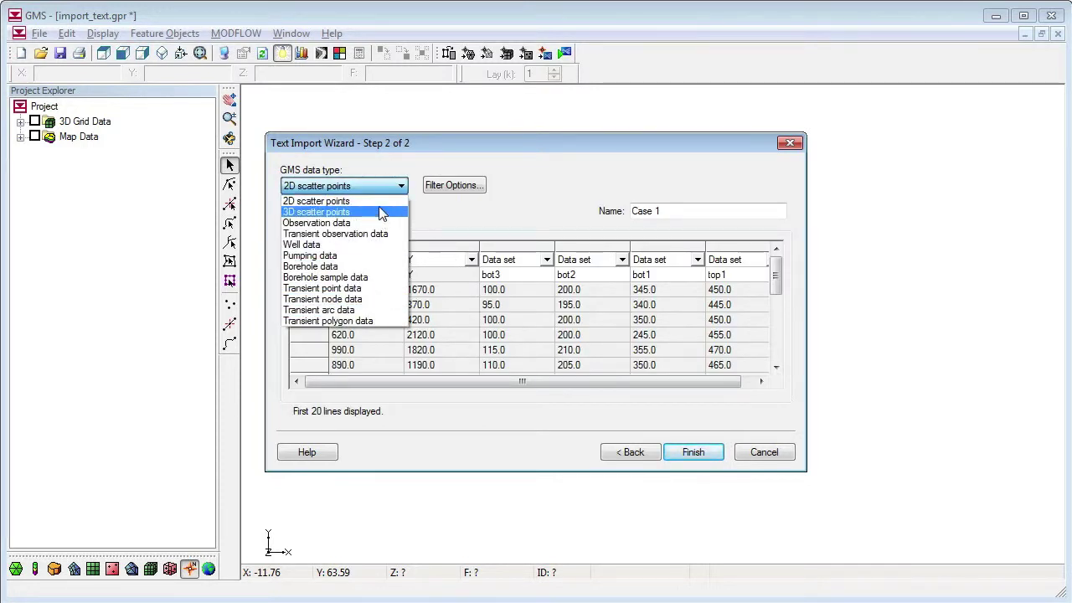
{"action": "left_click", "coordinate": [378, 201]}
{"action": "left_click", "coordinate": [289, 212]}
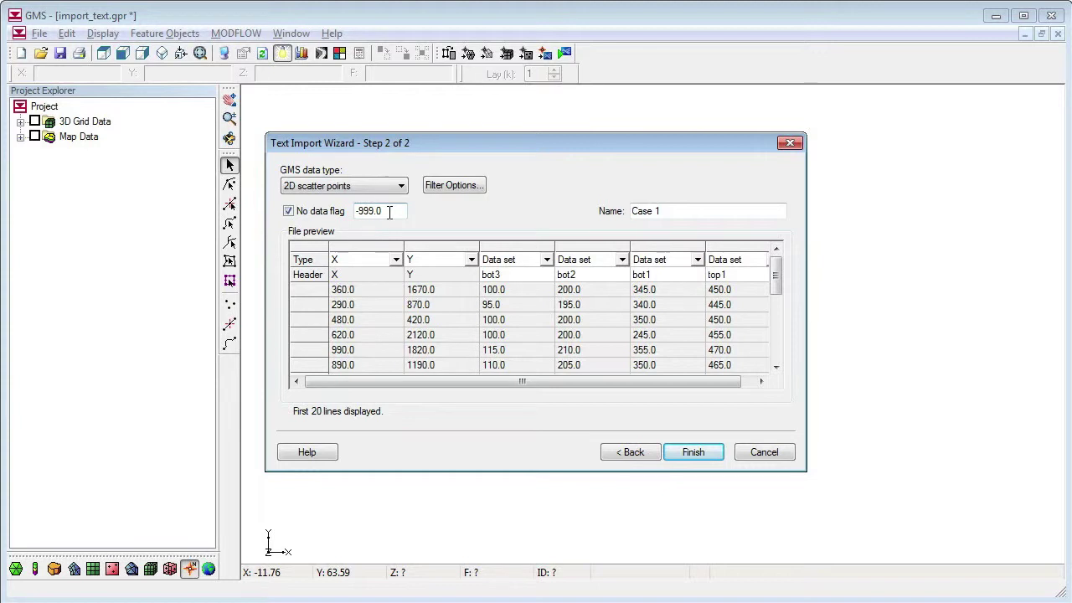
{"action": "left_click", "coordinate": [288, 212]}
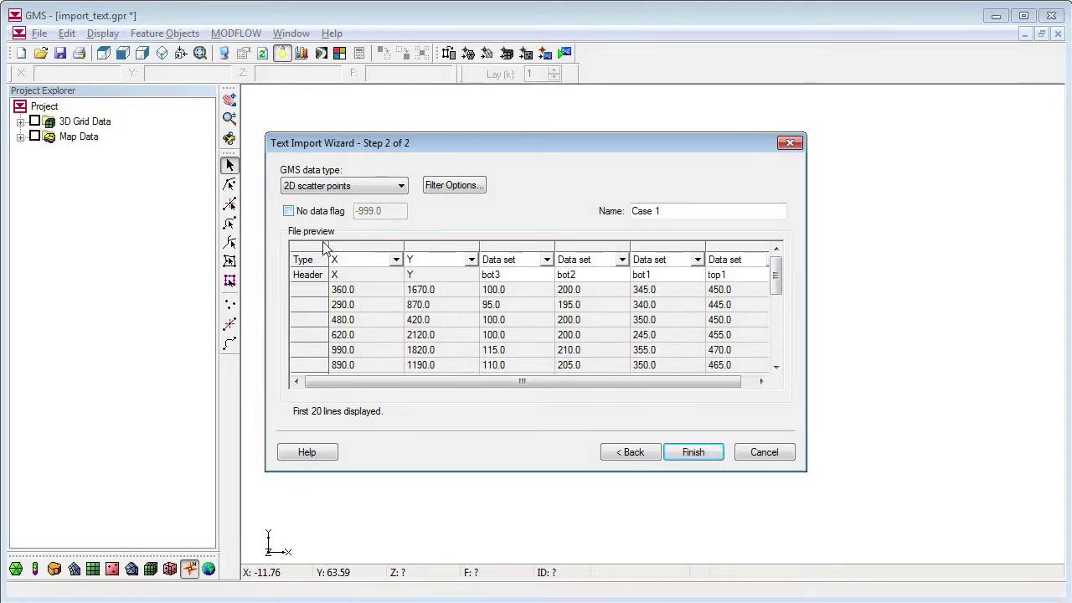
{"action": "left_click", "coordinate": [397, 261]}
{"action": "left_click", "coordinate": [389, 293]}
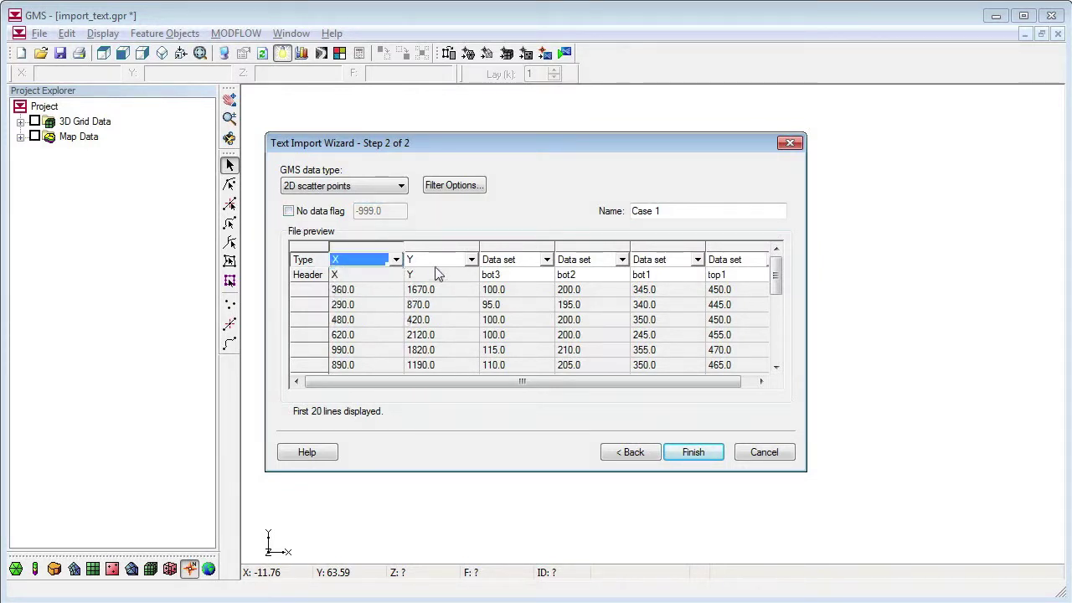
{"action": "left_click", "coordinate": [471, 261]}
{"action": "left_click", "coordinate": [472, 262]}
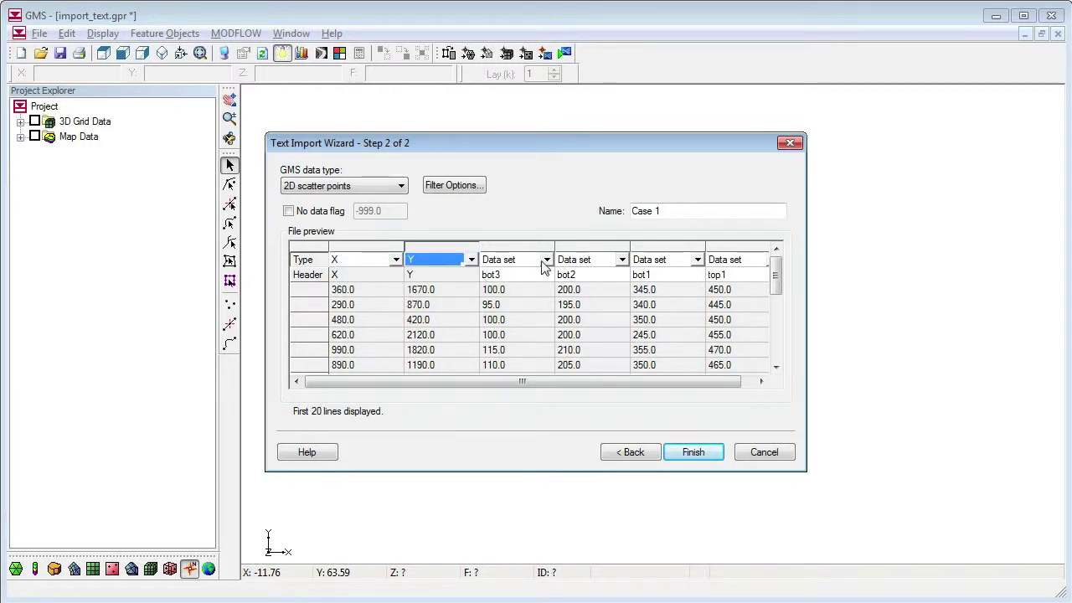
{"action": "left_click", "coordinate": [694, 452]}
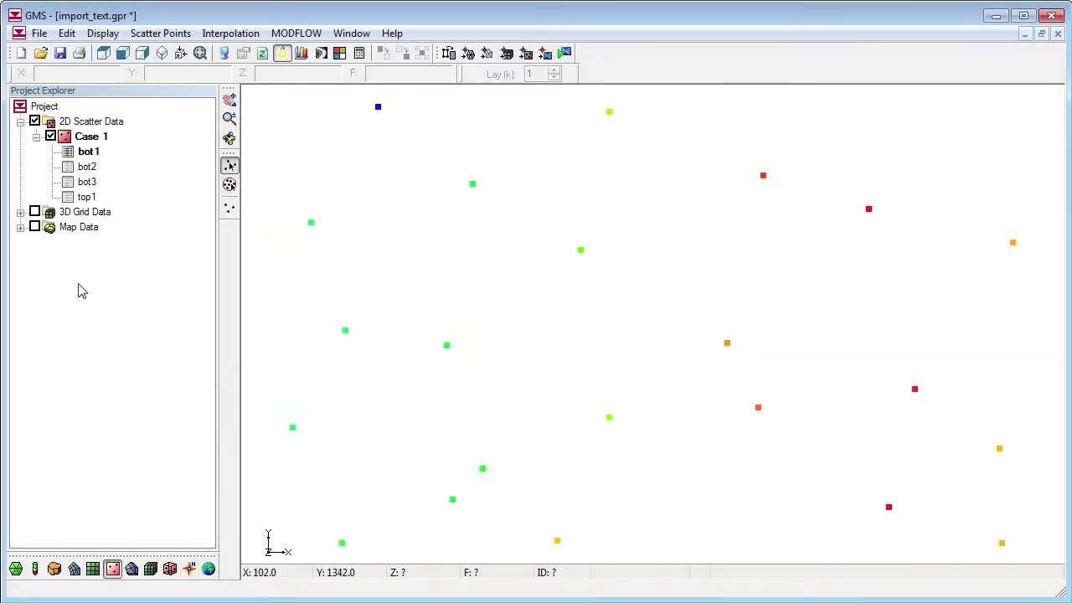
Display the 3D grid data in oblique view alongside the Case 1 scatter set
{"action": "left_click", "coordinate": [34, 211]}
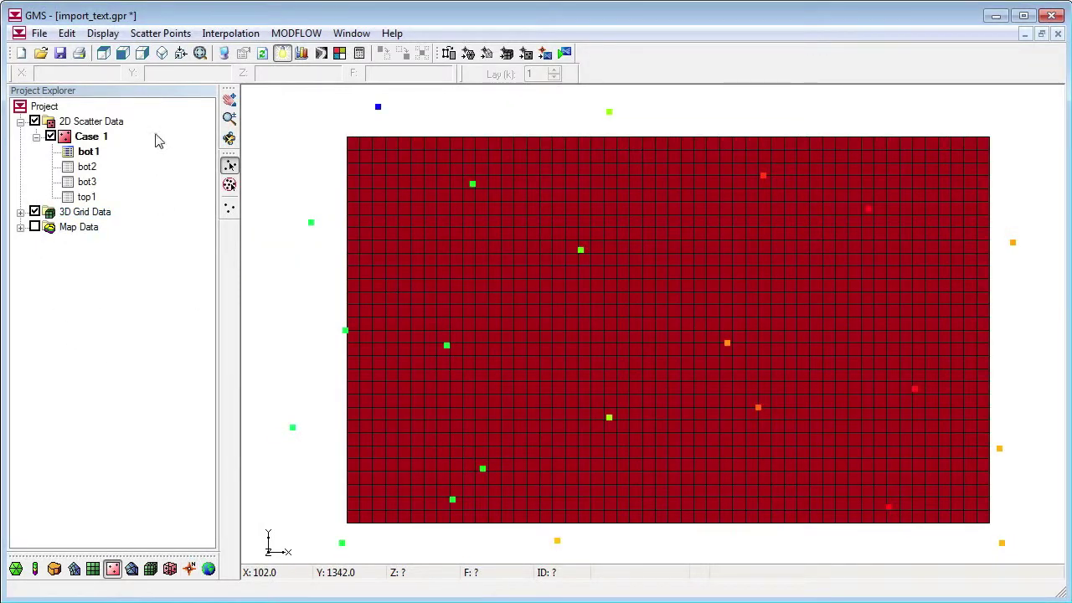
{"action": "left_click", "coordinate": [162, 52]}
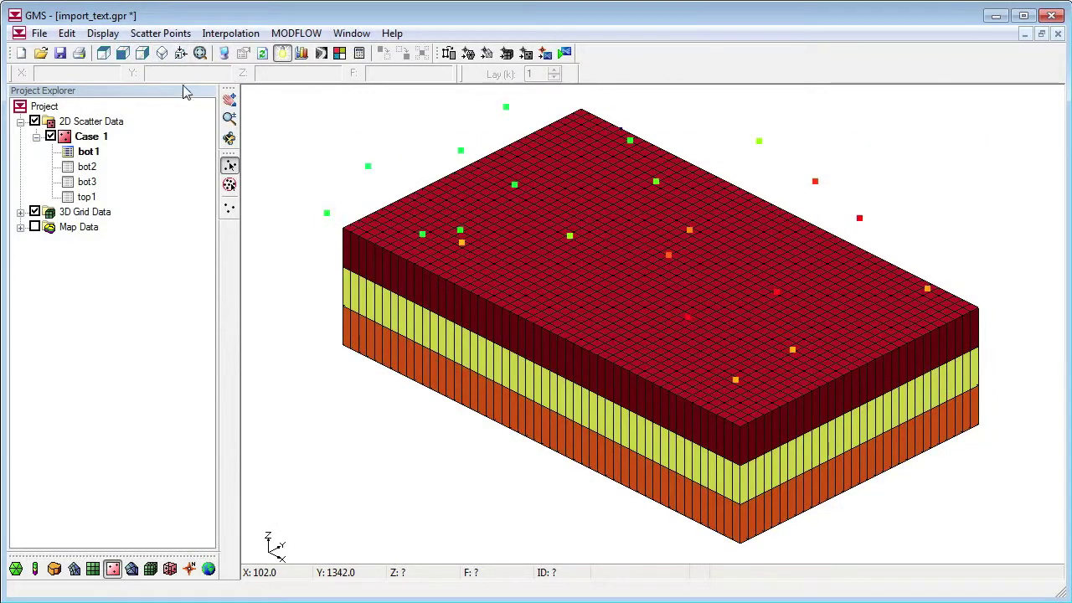
{"action": "right_click", "coordinate": [89, 137]}
Interpolate the Case 1 scatter elevations onto the MODFLOW grid layers
{"action": "mouse_move", "coordinate": [164, 235]}
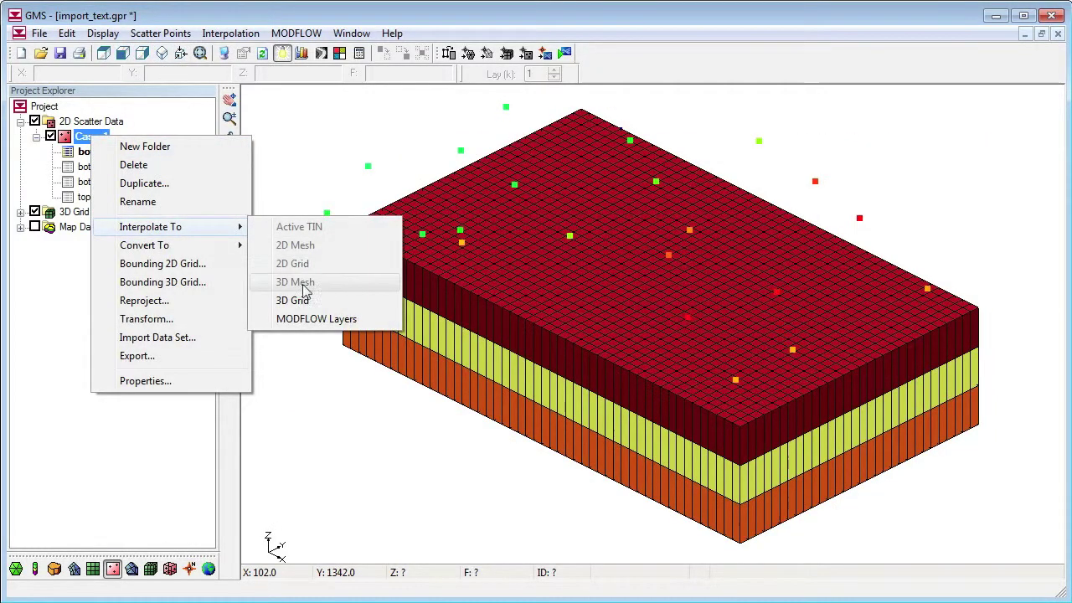
{"action": "left_click", "coordinate": [312, 320]}
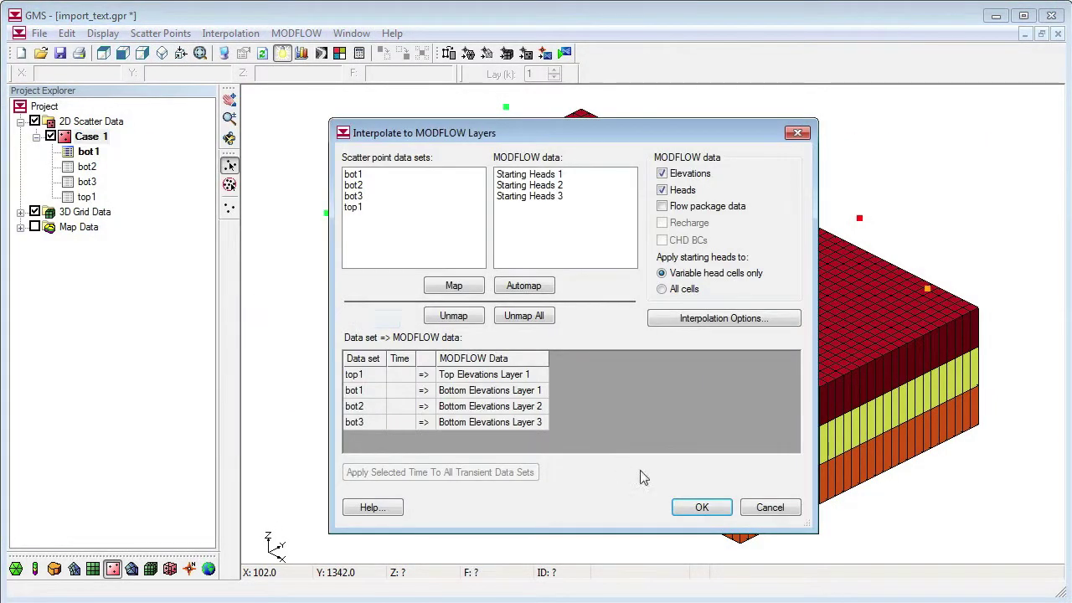
{"action": "left_click", "coordinate": [722, 511]}
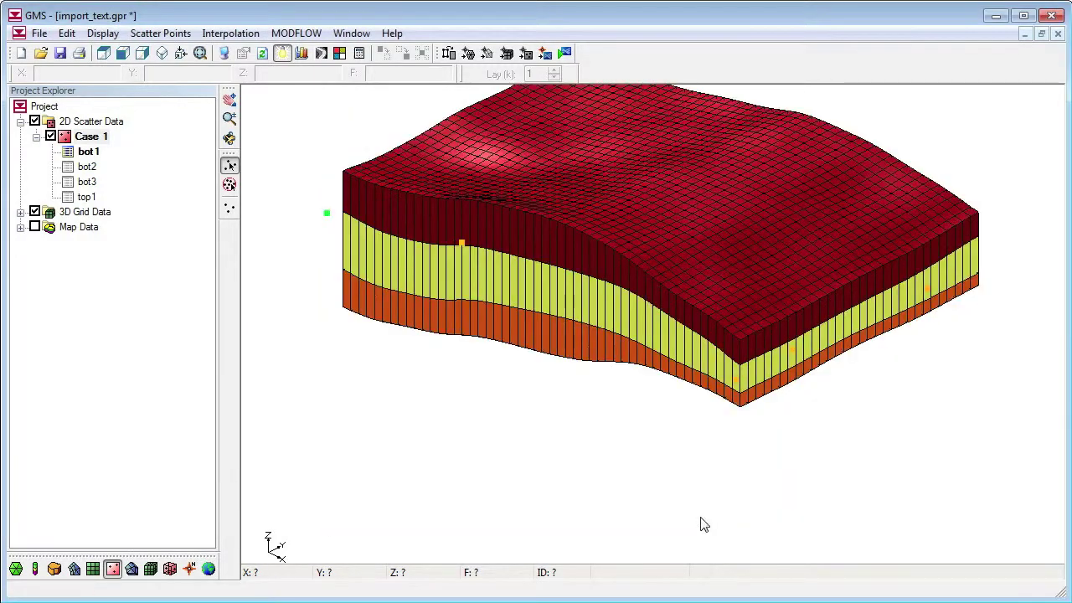
Orbit to inspect the reshaped grid, then hide the 3D grid and 2D scatter data
{"action": "left_click", "coordinate": [200, 53]}
{"action": "left_click", "coordinate": [229, 137]}
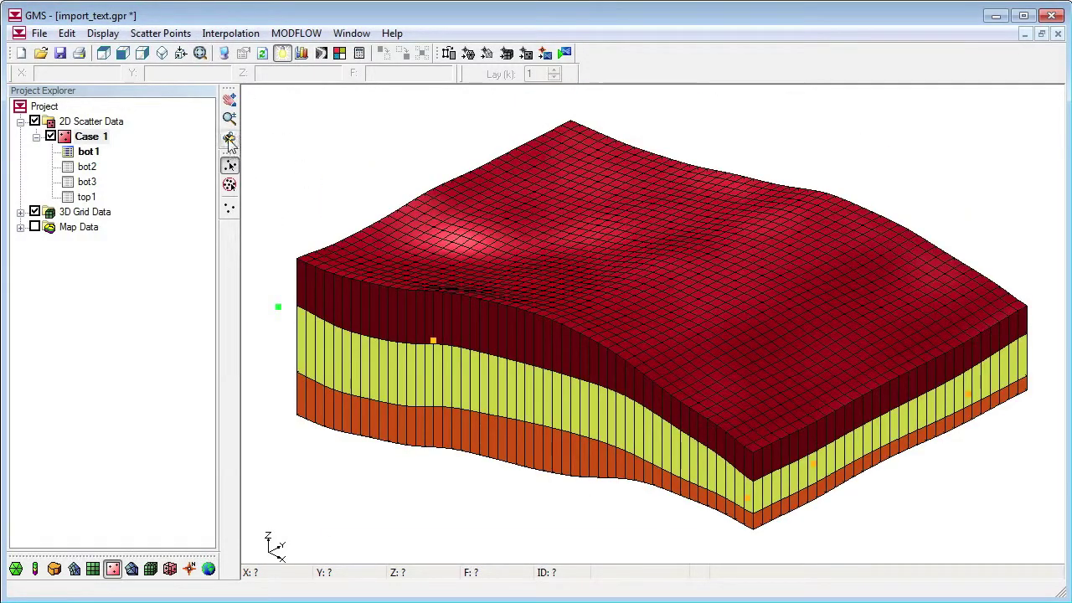
{"action": "left_click_drag", "start_coordinate": [810, 249], "coordinate": [321, 340]}
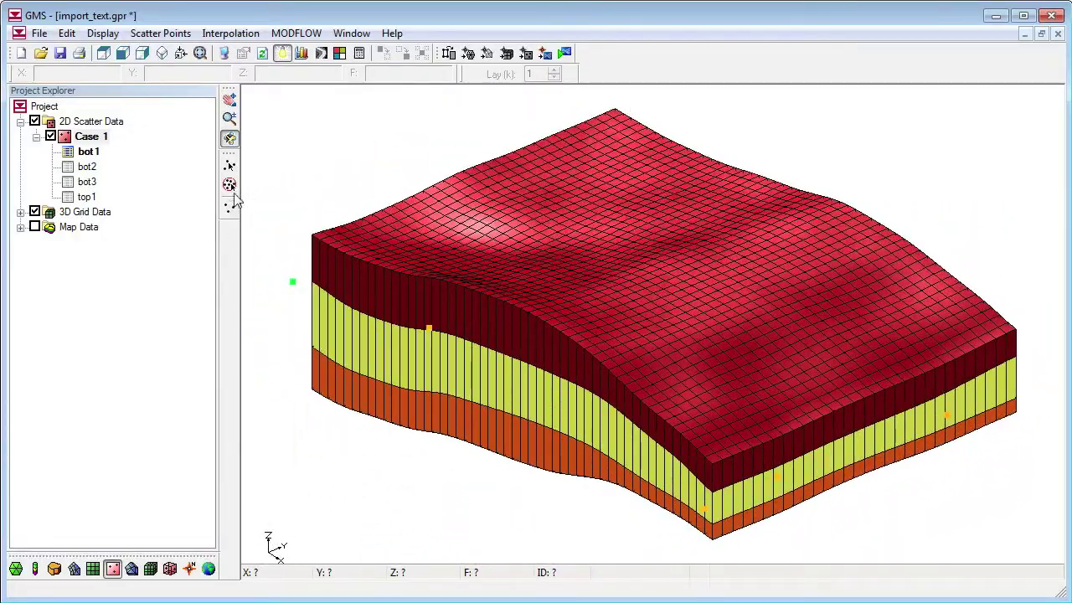
{"action": "left_click", "coordinate": [229, 165]}
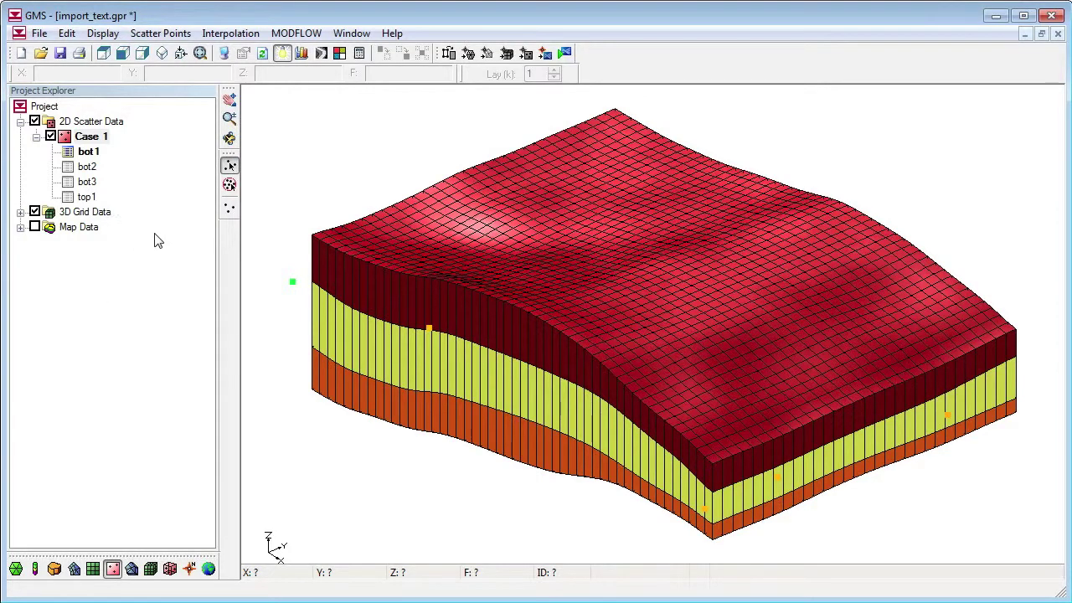
{"action": "left_click", "coordinate": [35, 212]}
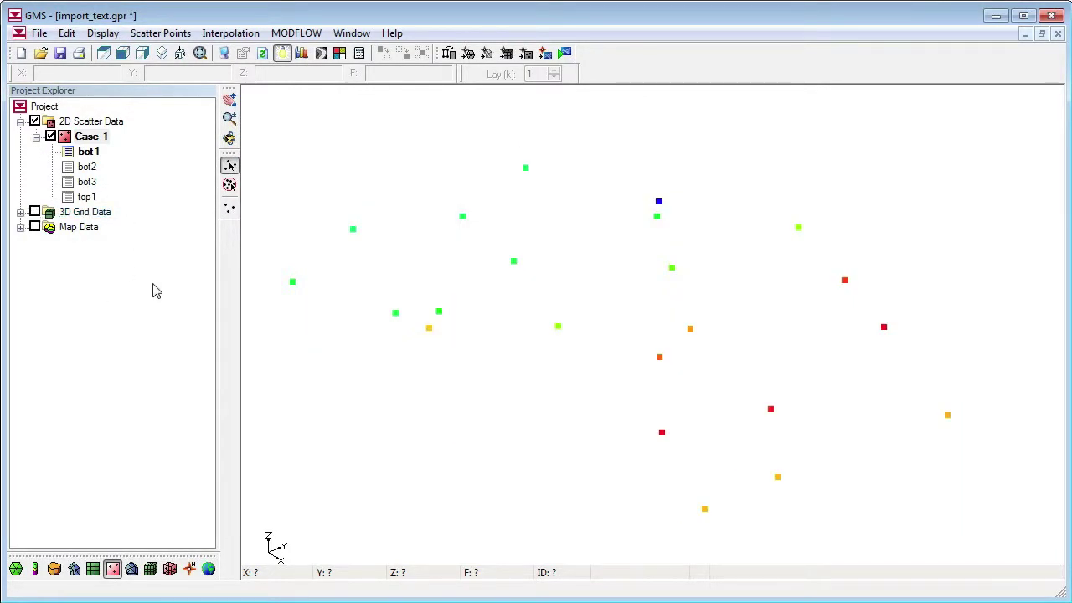
{"action": "left_click", "coordinate": [34, 121]}
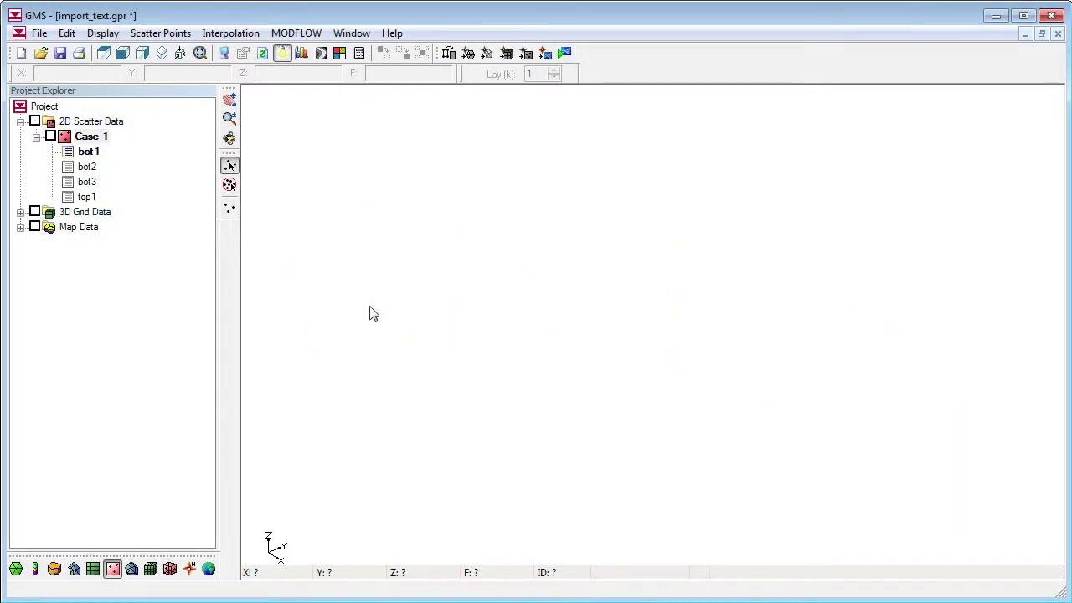
Review holes.txt (name, x, y, z, material) in WordPad, then drag it into GMS
{"action": "key", "text": "alt+Tab"}
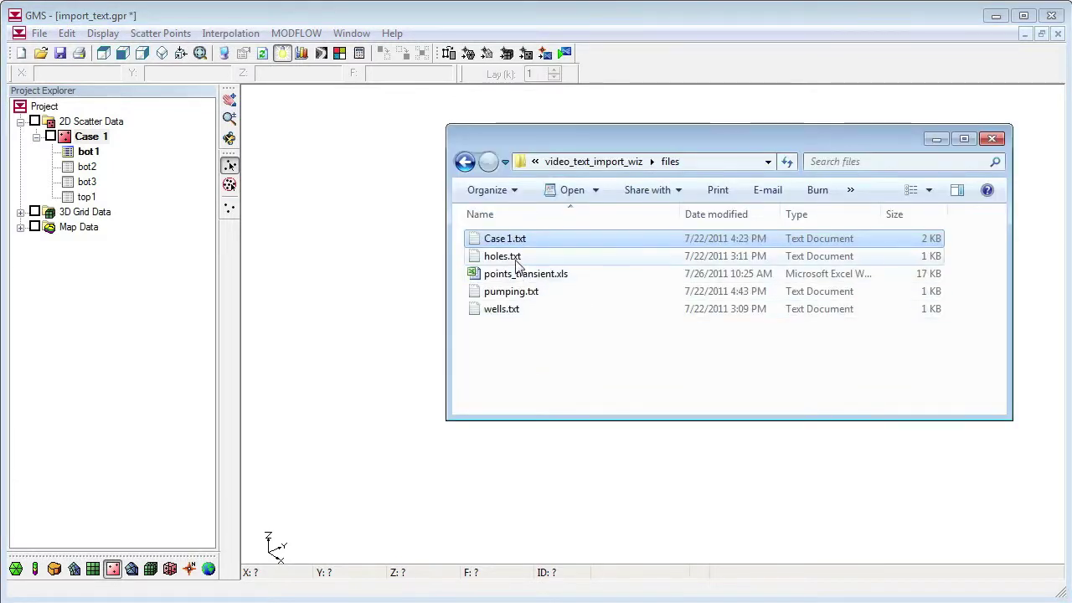
{"action": "double_click", "coordinate": [523, 256]}
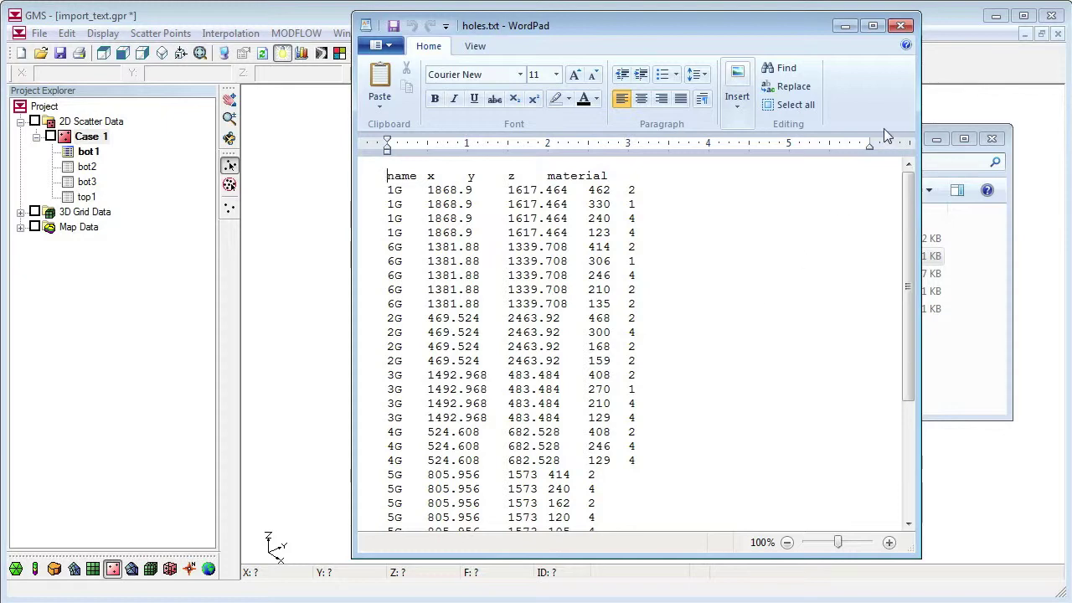
{"action": "left_click", "coordinate": [900, 25]}
{"action": "left_click_drag", "start_coordinate": [503, 256], "coordinate": [376, 278]}
Import holes.txt with a heading row as Borehole data
{"action": "left_click", "coordinate": [489, 267]}
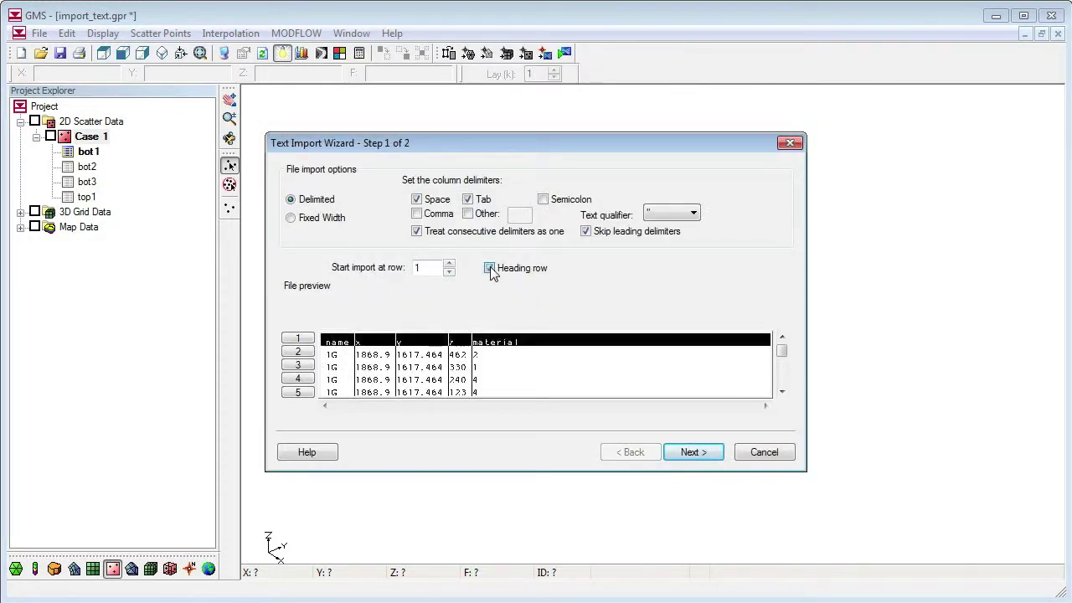
{"action": "left_click", "coordinate": [694, 452]}
{"action": "left_click", "coordinate": [401, 186]}
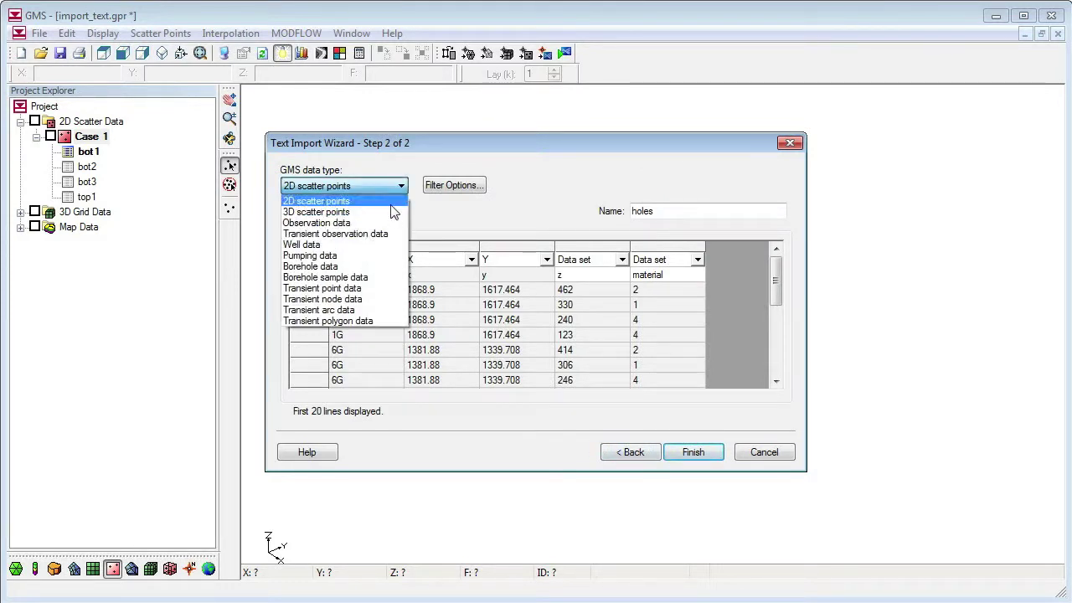
{"action": "left_click", "coordinate": [318, 261]}
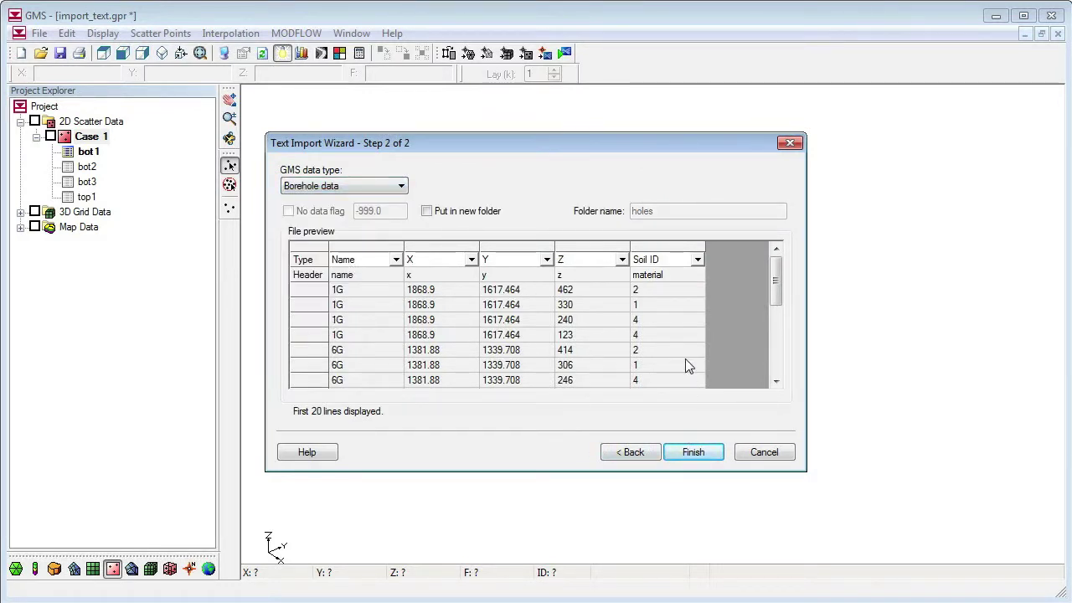
{"action": "left_click", "coordinate": [694, 452]}
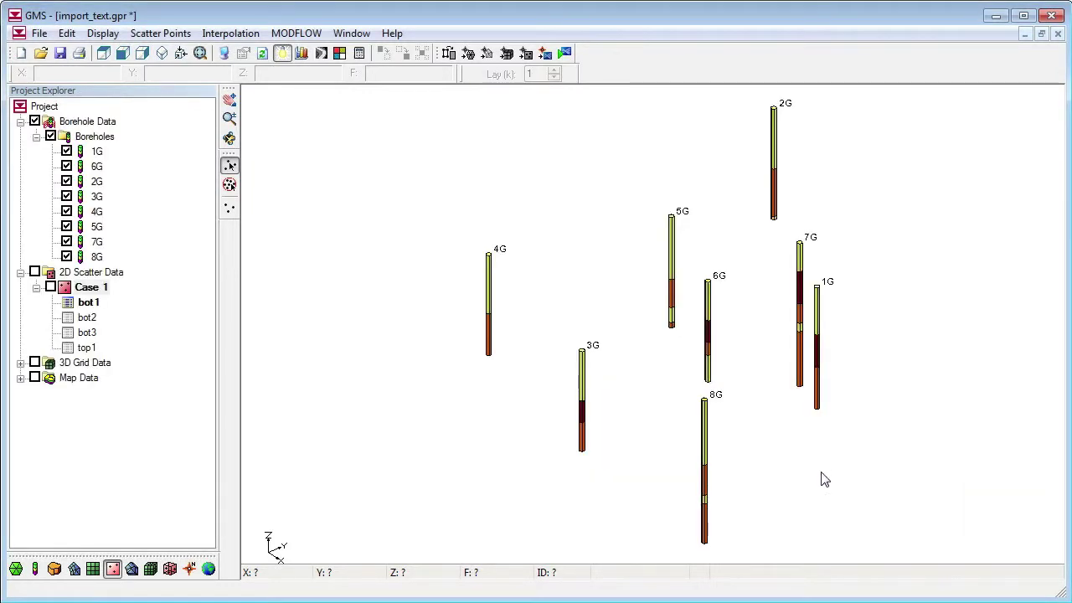
Orbit to view boreholes 1G–8G in 3D, then hide the borehole data
{"action": "left_click", "coordinate": [229, 138]}
{"action": "left_click_drag", "start_coordinate": [381, 333], "coordinate": [422, 307]}
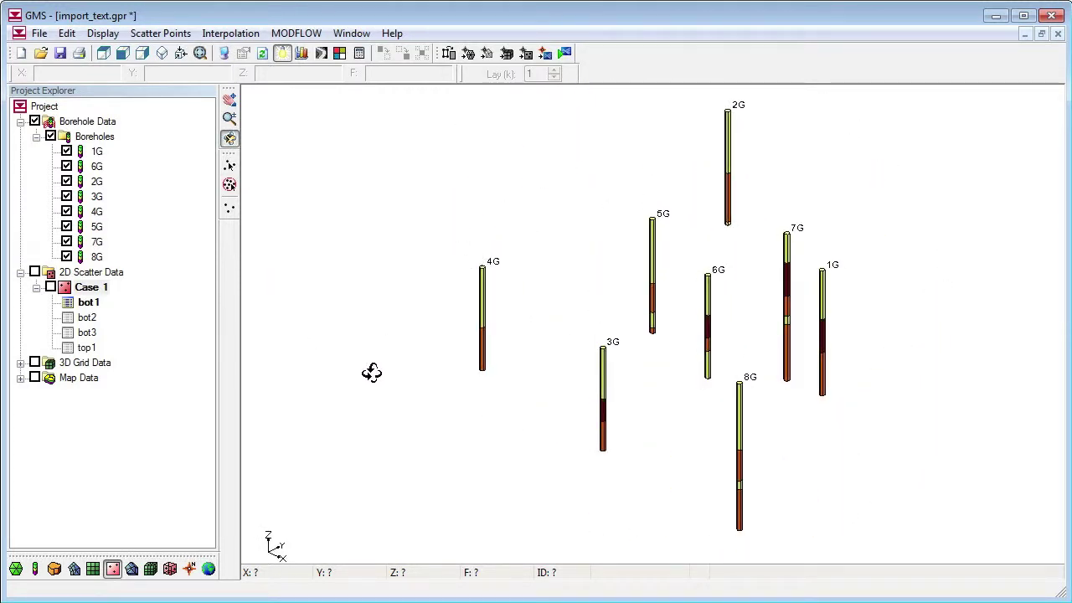
{"action": "left_click", "coordinate": [35, 122]}
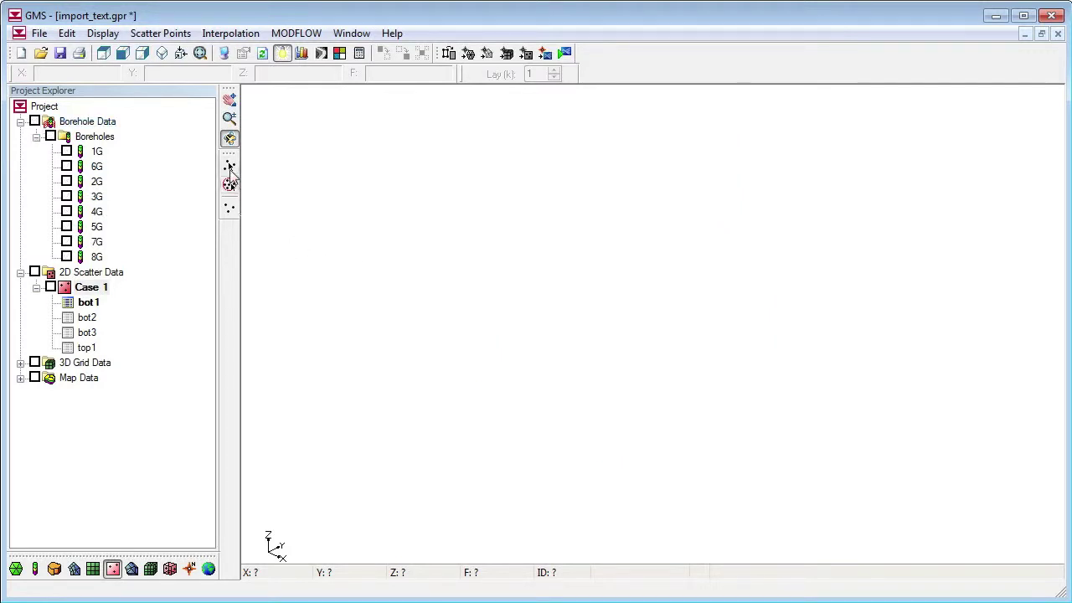
{"action": "left_click", "coordinate": [229, 166]}
{"action": "key", "text": "alt+Tab"}
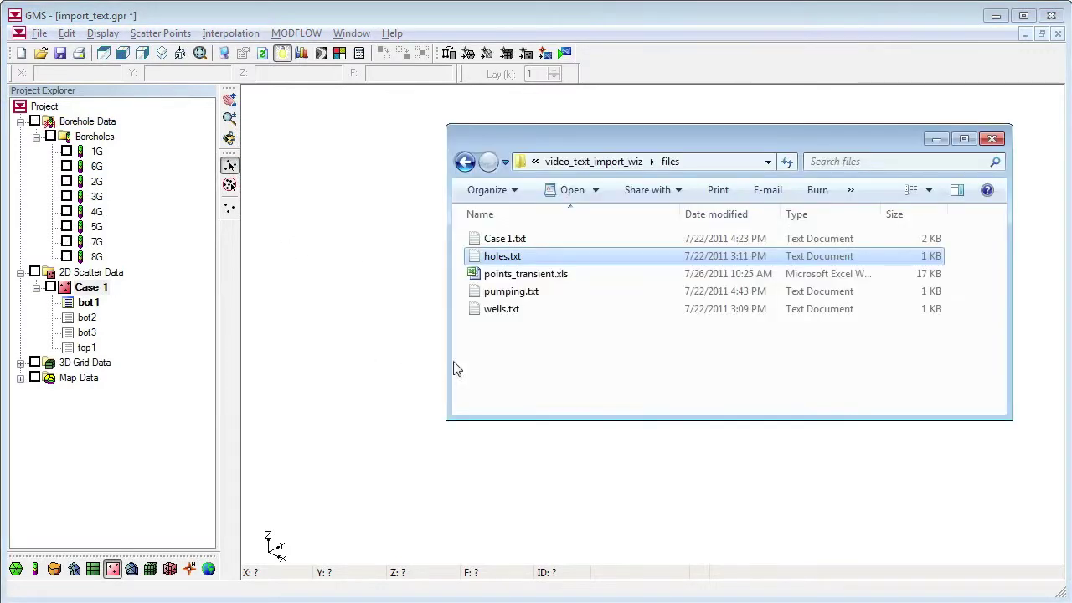
{"action": "double_click", "coordinate": [502, 308]}
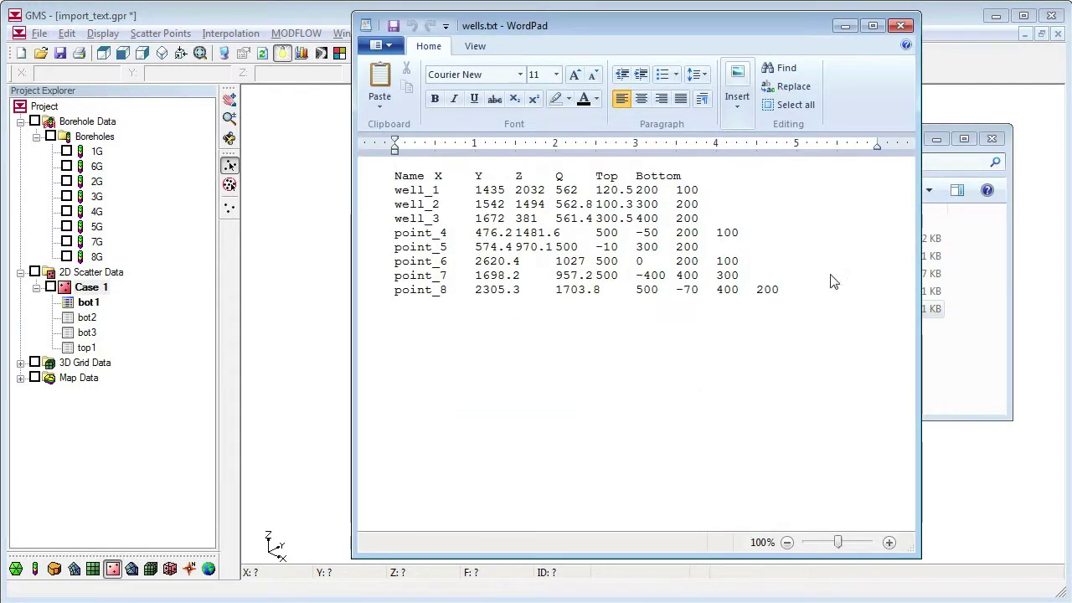
{"action": "left_click", "coordinate": [901, 25]}
{"action": "left_click_drag", "start_coordinate": [501, 310], "coordinate": [28, 392]}
Enable Wells as the source/sink type in the new coverage's setup
{"action": "left_click", "coordinate": [37, 393]}
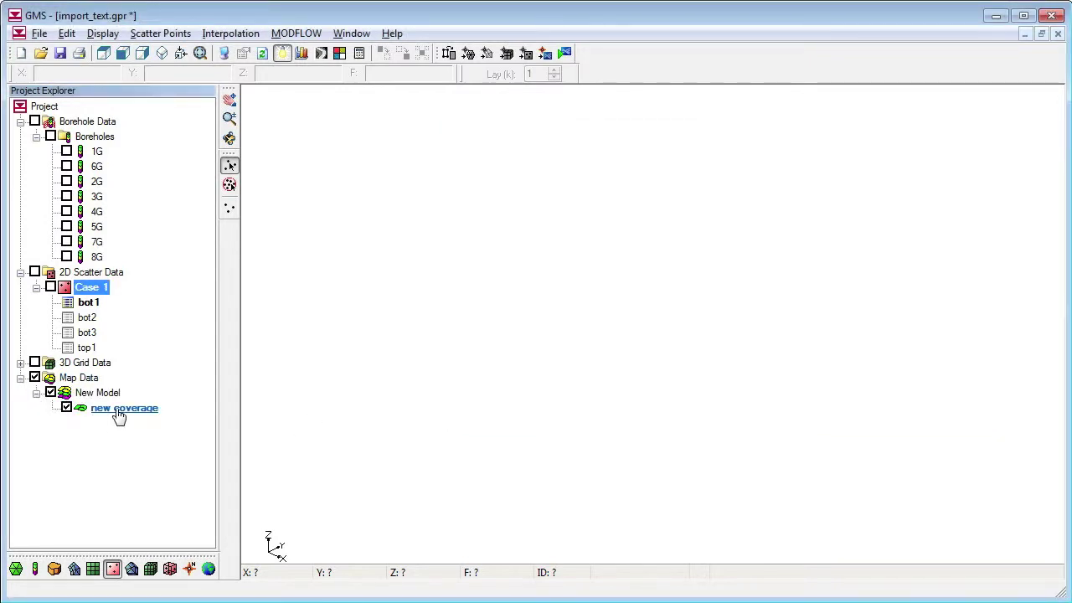
{"action": "left_click", "coordinate": [128, 410]}
{"action": "double_click", "coordinate": [129, 415]}
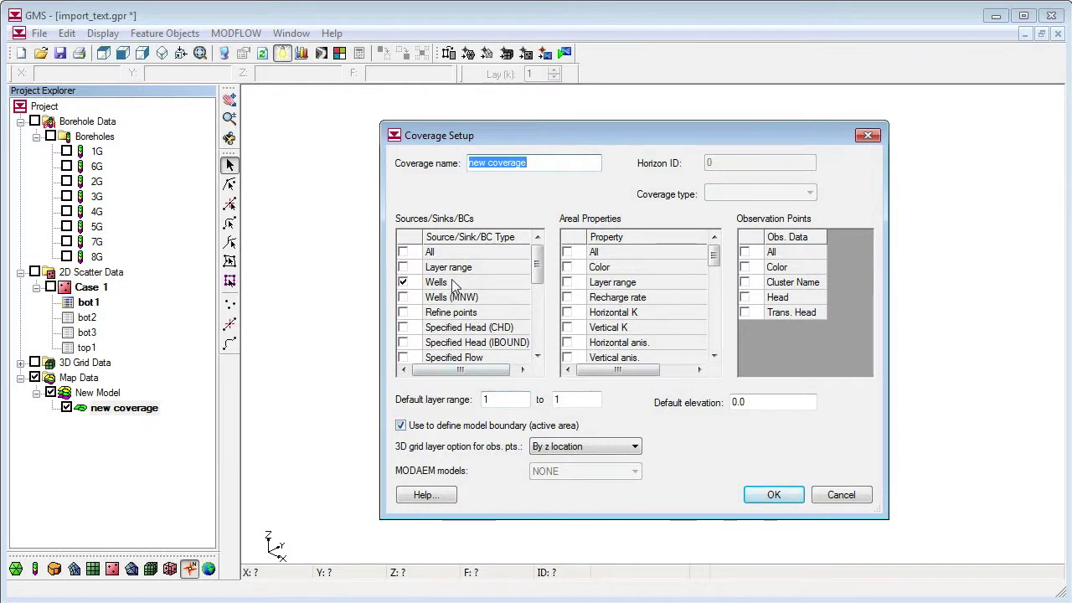
{"action": "left_click", "coordinate": [492, 285]}
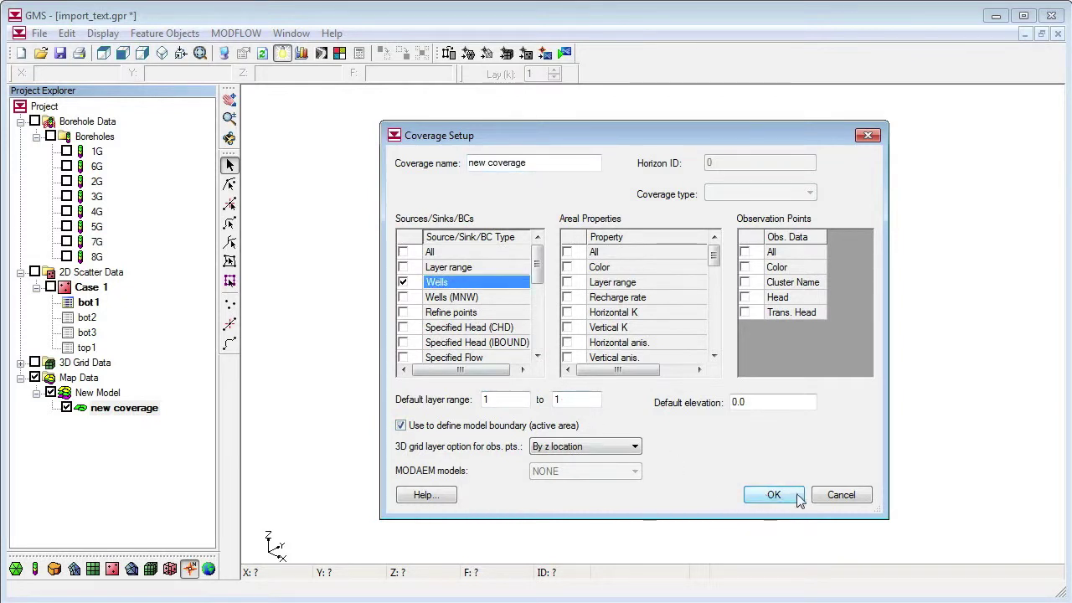
{"action": "left_click", "coordinate": [771, 496]}
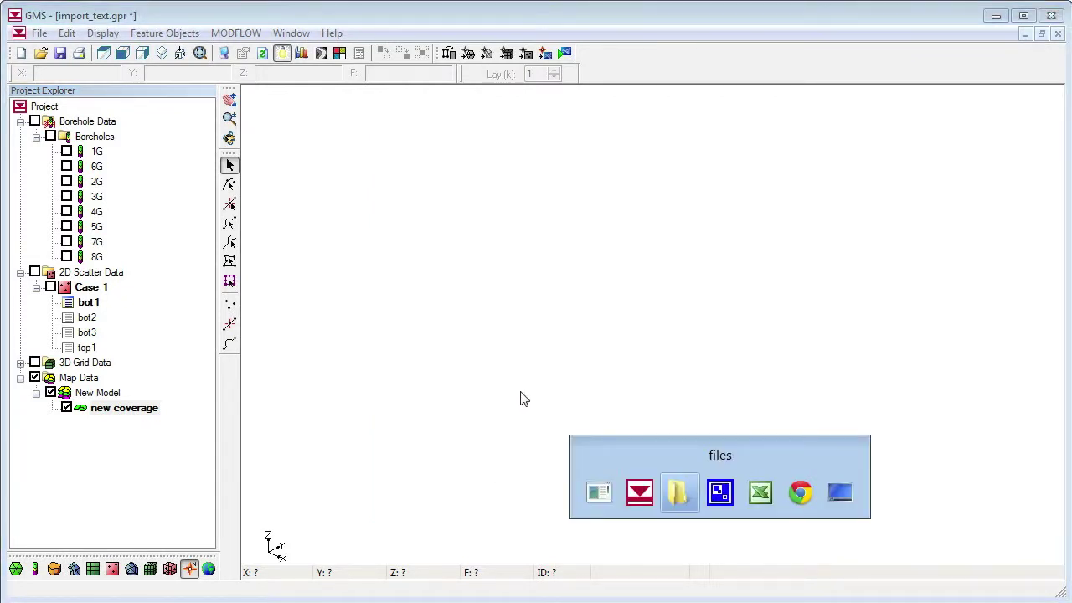
Import wells.txt with a heading row as Well data
{"action": "left_click_drag", "start_coordinate": [502, 330], "coordinate": [405, 339]}
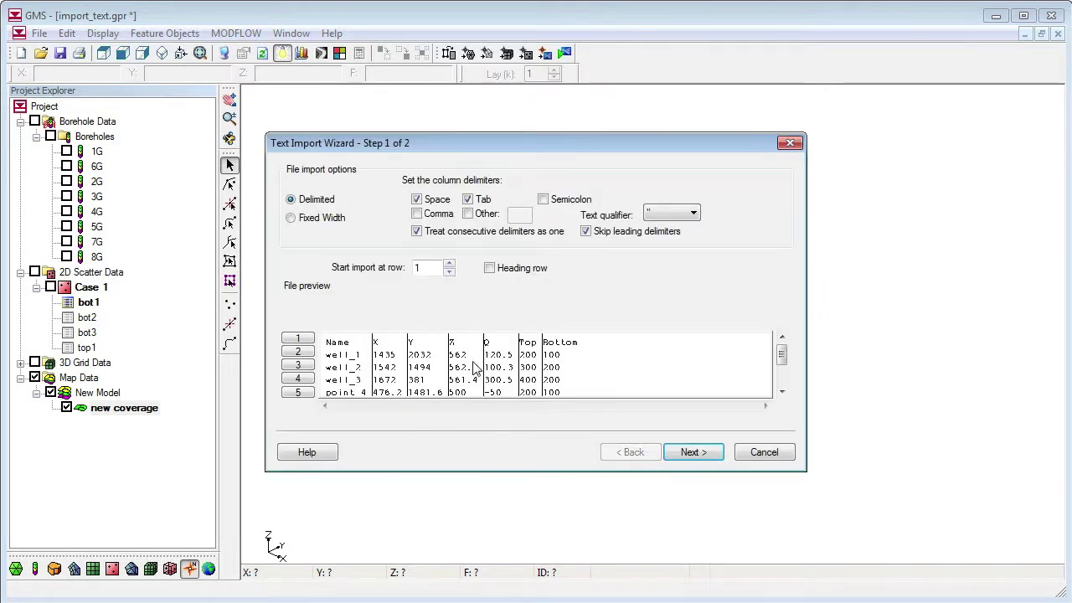
{"action": "left_click", "coordinate": [490, 268]}
{"action": "left_click", "coordinate": [692, 451]}
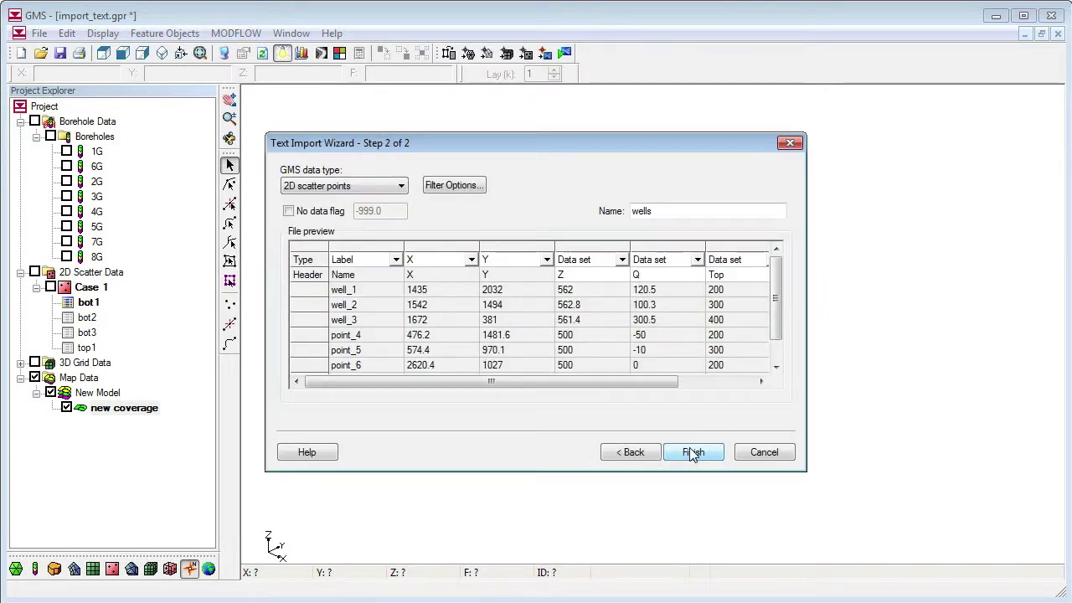
{"action": "left_click", "coordinate": [401, 185]}
{"action": "left_click", "coordinate": [390, 244]}
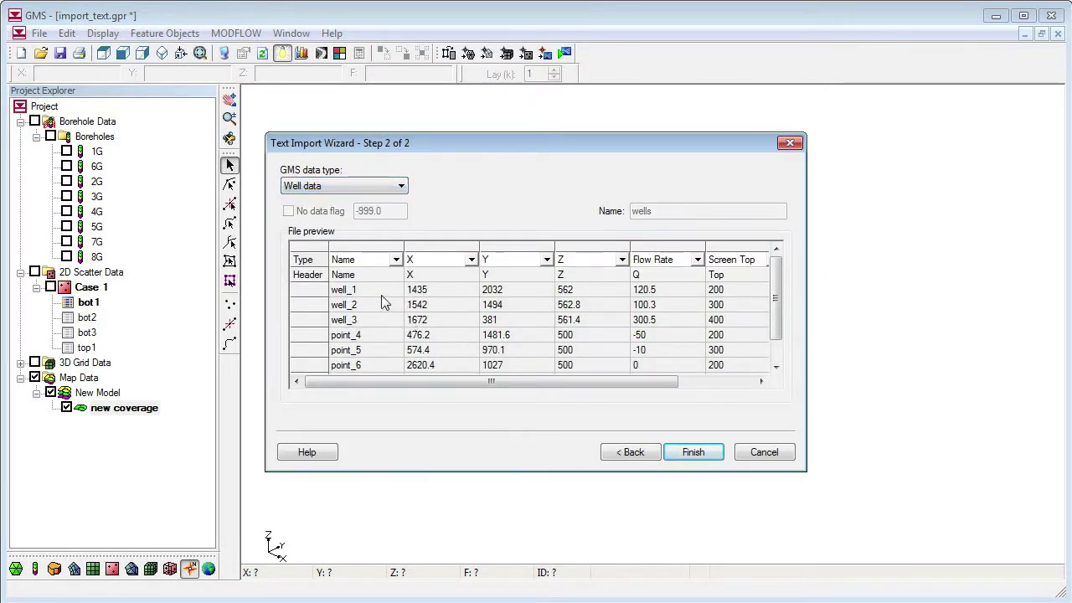
{"action": "left_click_drag", "start_coordinate": [670, 382], "coordinate": [744, 383]}
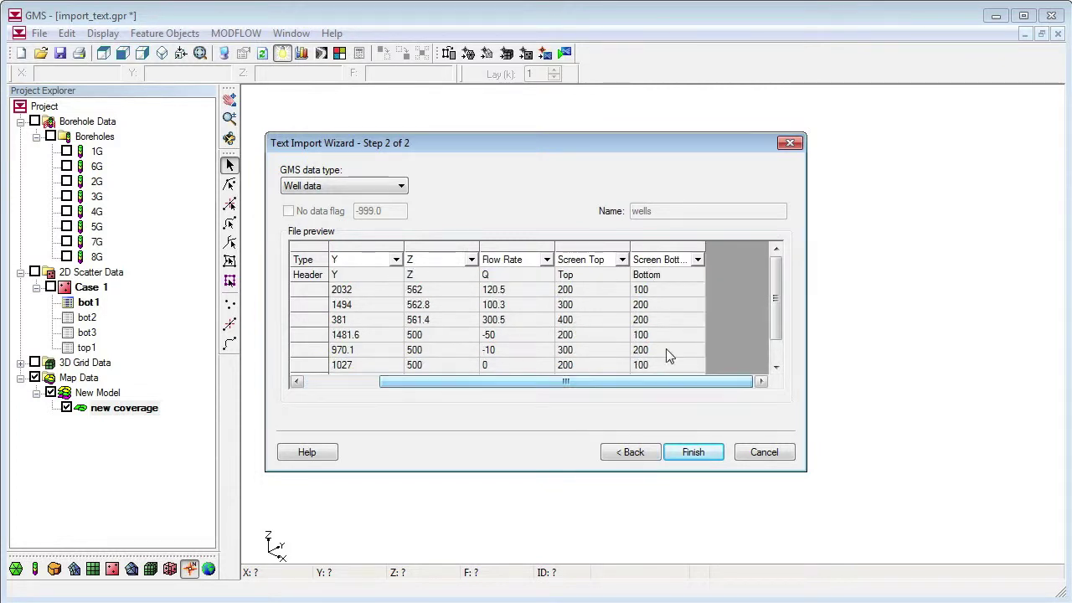
{"action": "left_click", "coordinate": [708, 452]}
Orbit the view to inspect the eight wells (well_1–3, point_4–8) in 3D
{"action": "left_click", "coordinate": [230, 138]}
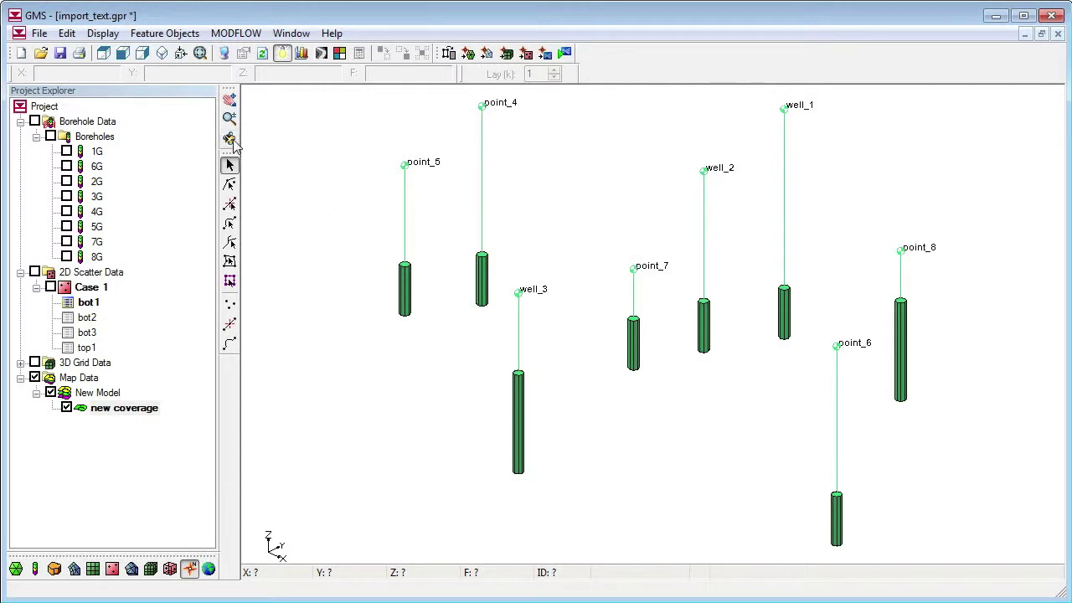
{"action": "left_click_drag", "start_coordinate": [863, 219], "coordinate": [869, 170]}
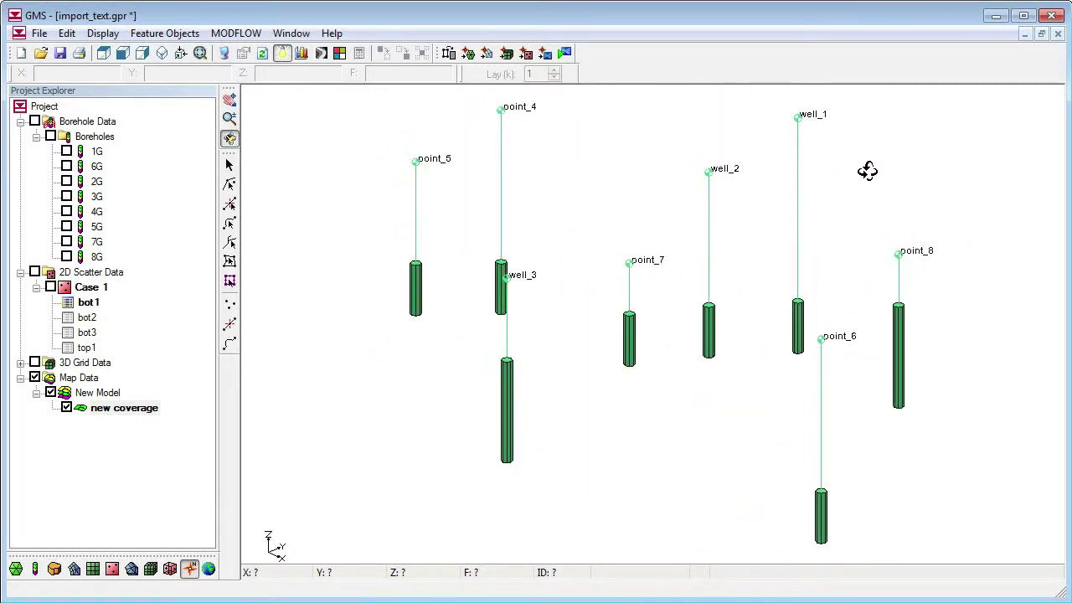
{"action": "left_click", "coordinate": [230, 165]}
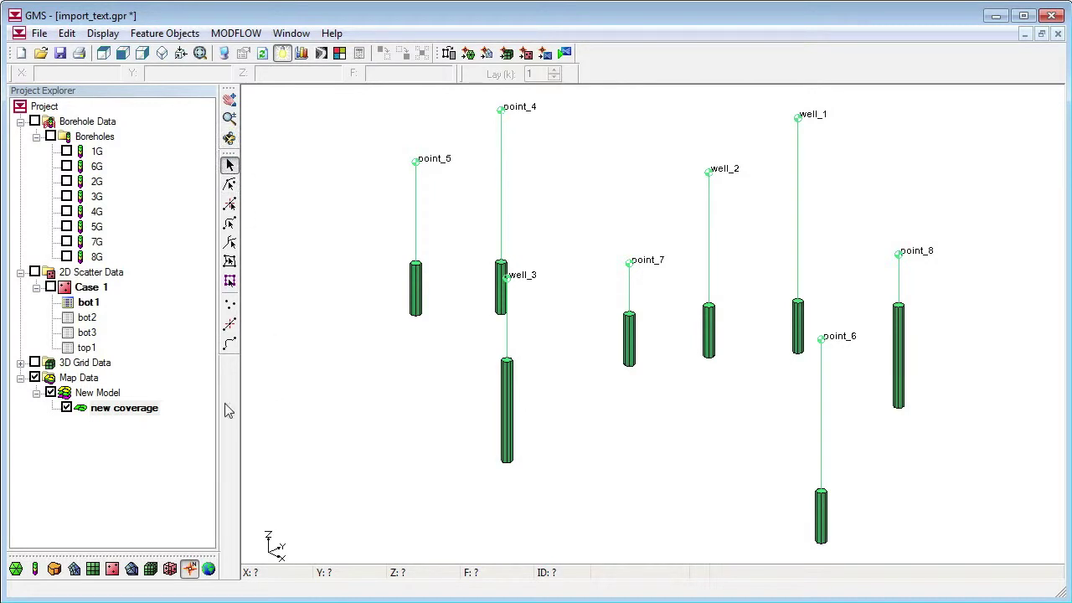
{"action": "key", "text": "alt+Tab"}
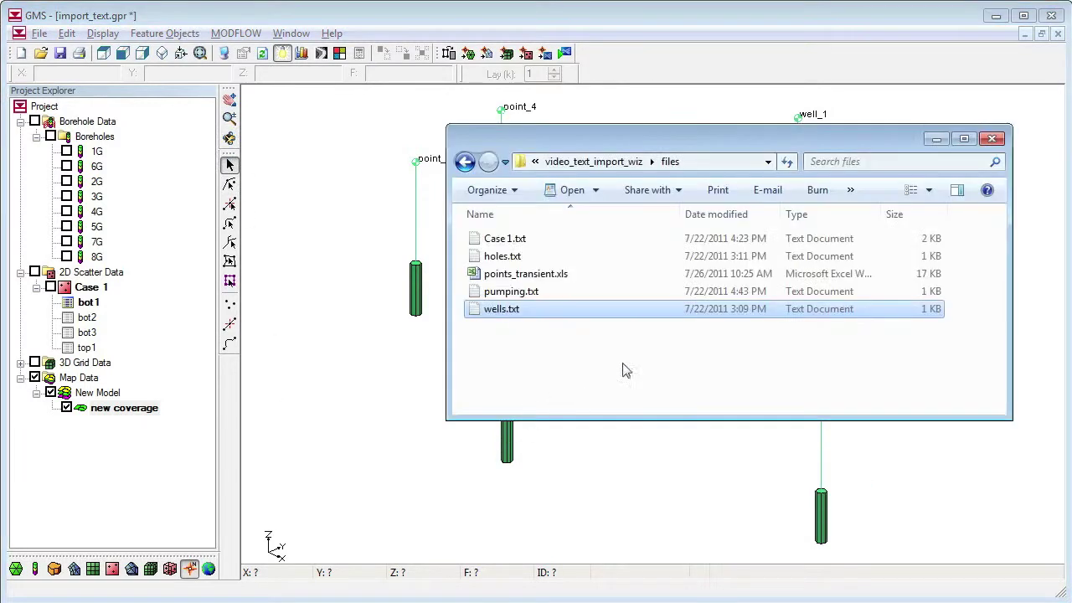
Review pumping.txt (name, date, time, Q) in WordPad, then drag it into GMS
{"action": "double_click", "coordinate": [526, 289]}
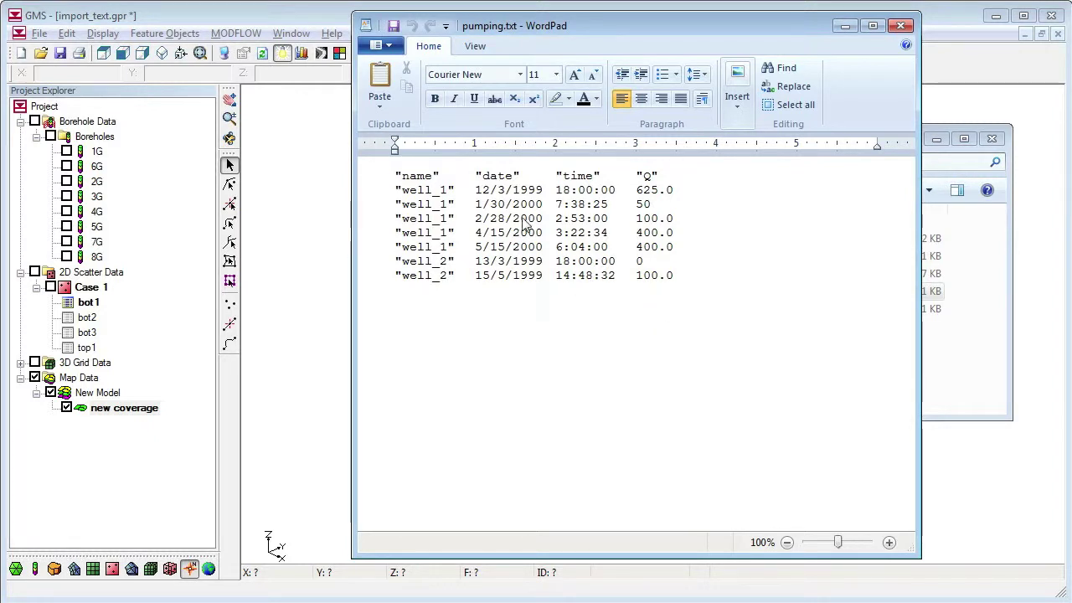
{"action": "left_click", "coordinate": [901, 26]}
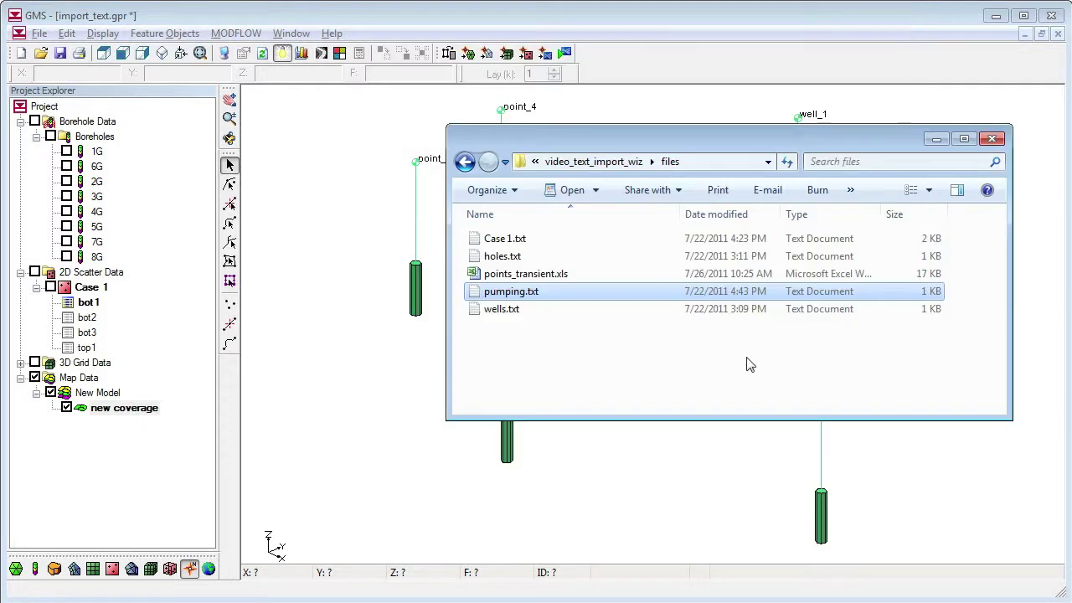
{"action": "left_click_drag", "start_coordinate": [511, 293], "coordinate": [363, 354]}
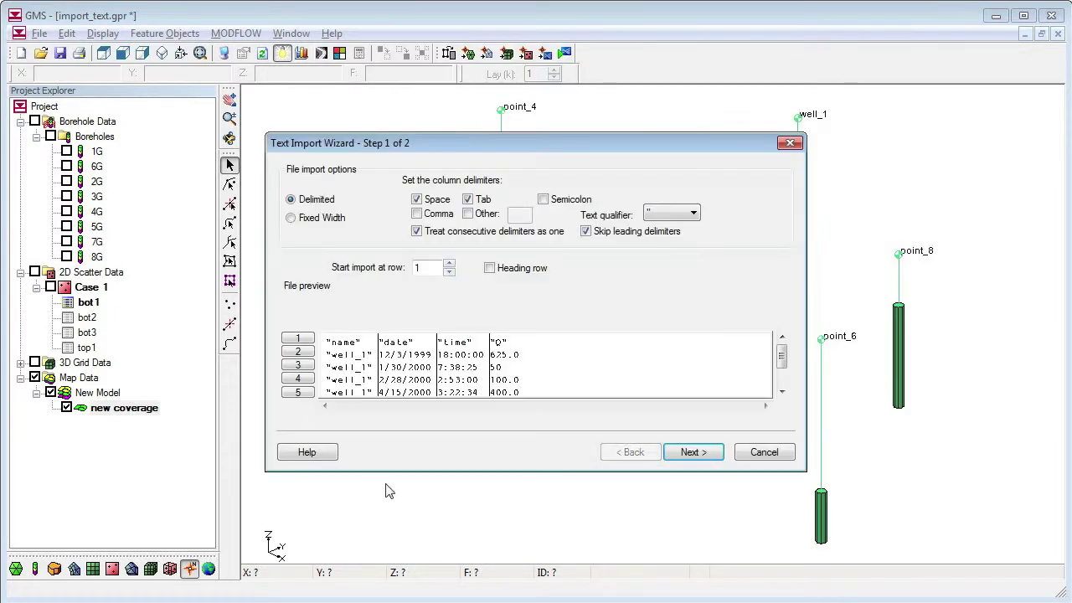
Import pumping.txt with a heading row as Pumping data, using step-function flow rates
{"action": "left_click", "coordinate": [490, 268]}
{"action": "left_click", "coordinate": [693, 453]}
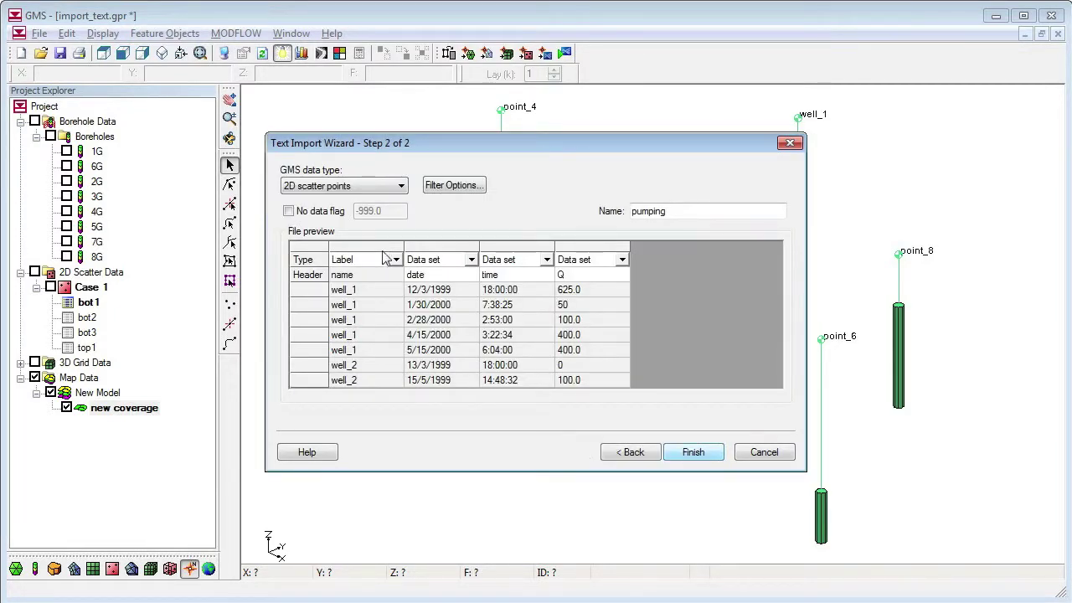
{"action": "left_click", "coordinate": [369, 186]}
{"action": "left_click", "coordinate": [335, 256]}
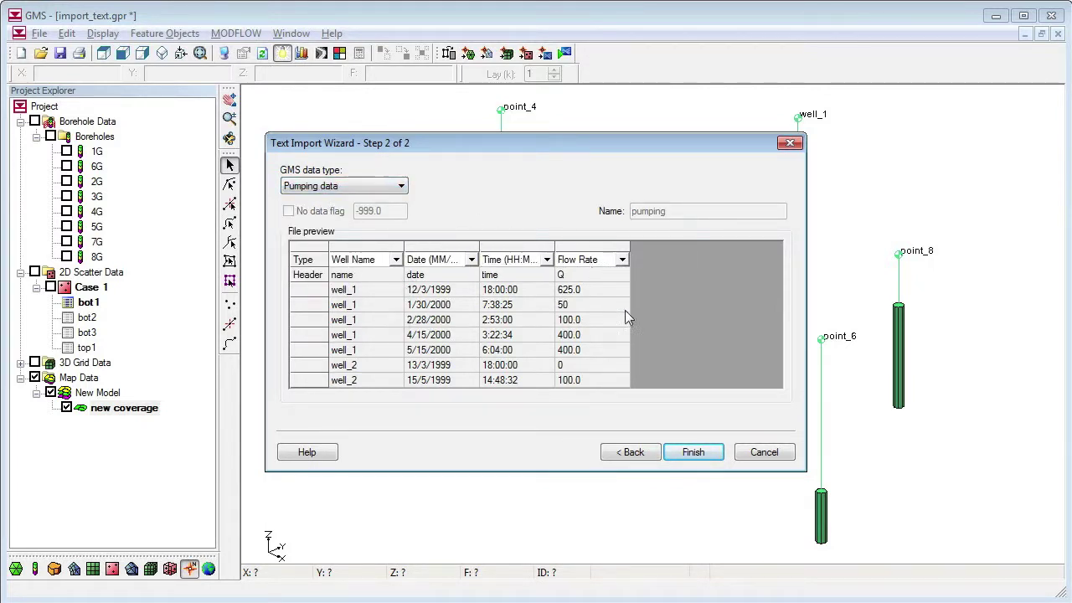
{"action": "left_click", "coordinate": [697, 453]}
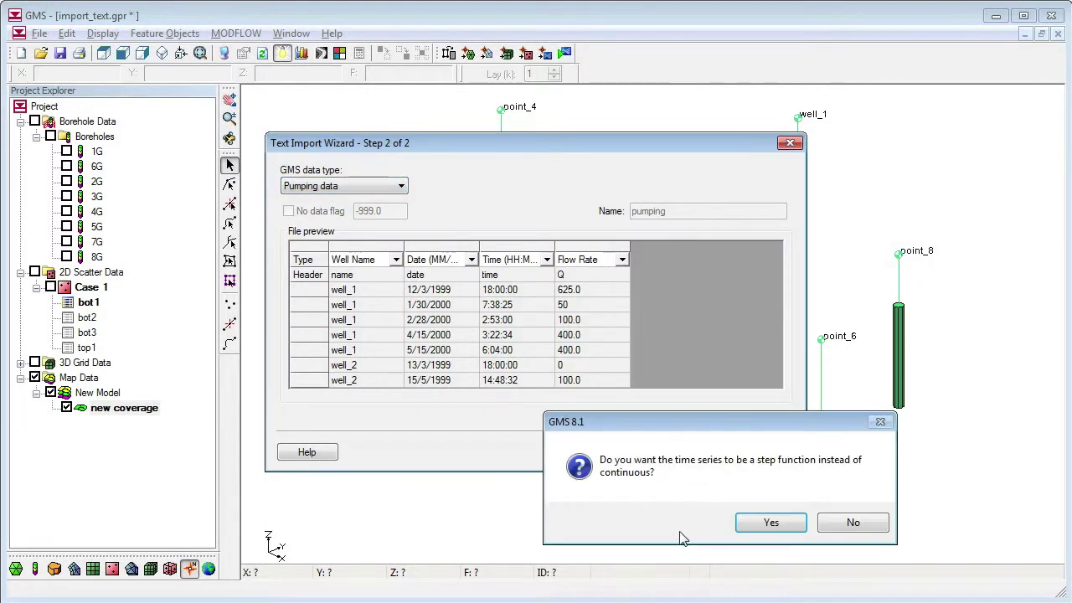
{"action": "left_click", "coordinate": [796, 527]}
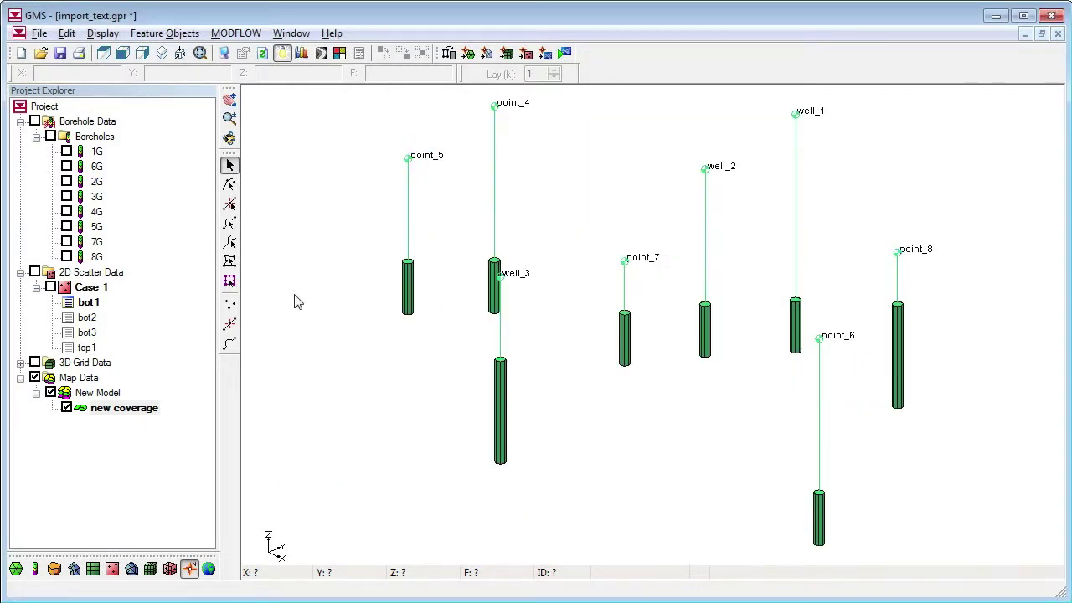
Check well_1's transient step-function flow rate series, then hide Map Data to empty the view
{"action": "double_click", "coordinate": [795, 114]}
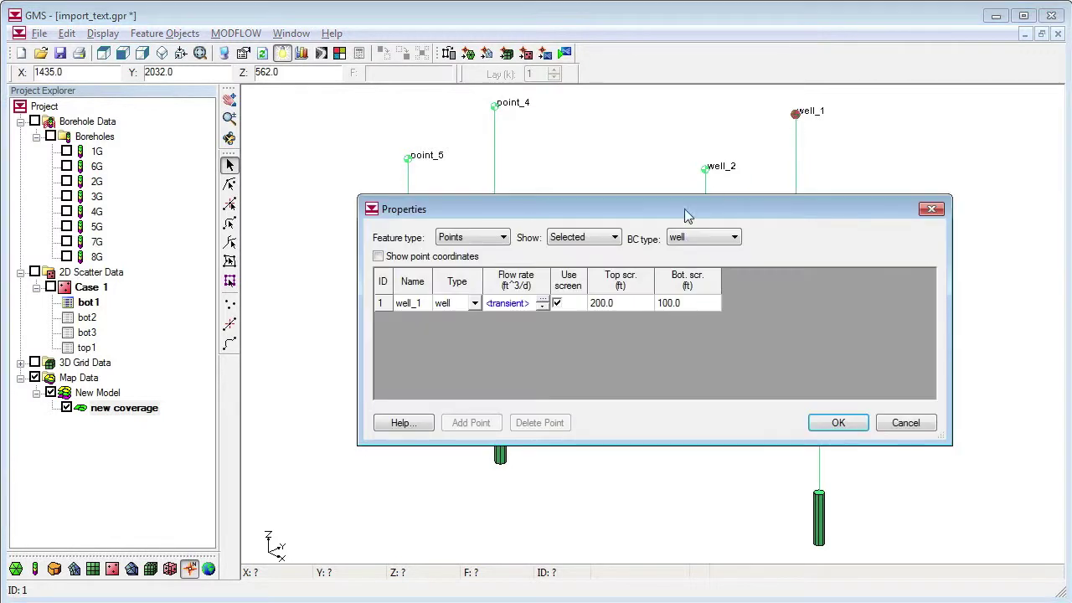
{"action": "left_click", "coordinate": [542, 303]}
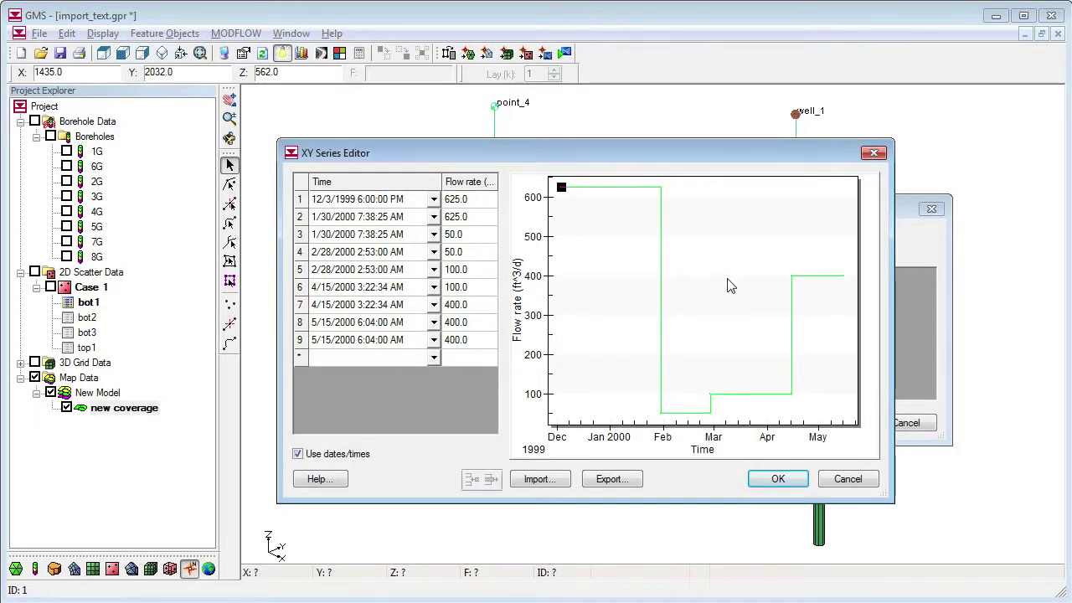
{"action": "left_click", "coordinate": [778, 478]}
{"action": "left_click", "coordinate": [854, 425]}
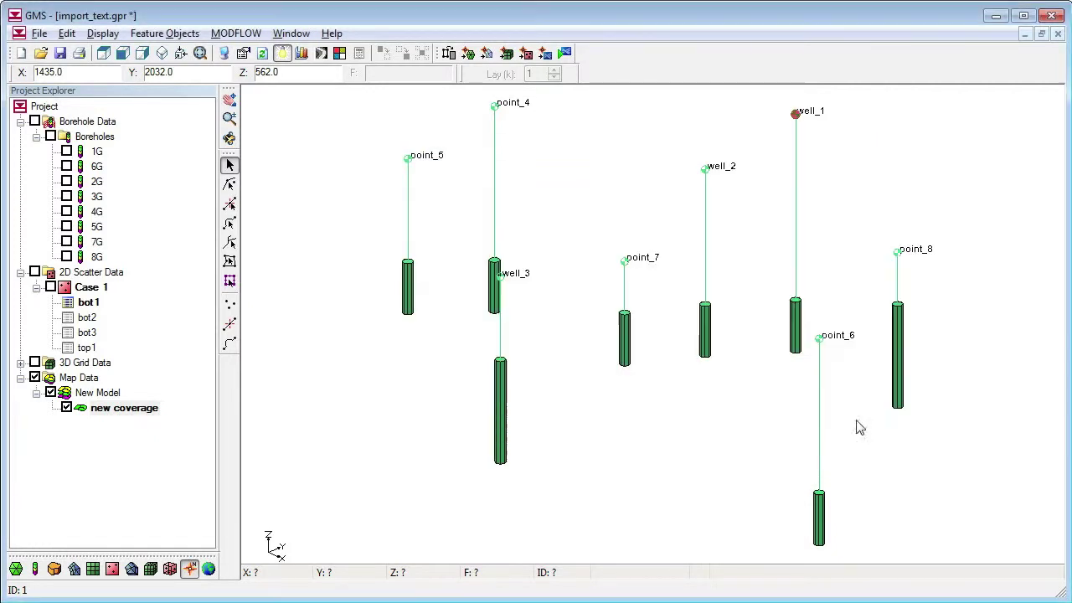
{"action": "left_click", "coordinate": [34, 378]}
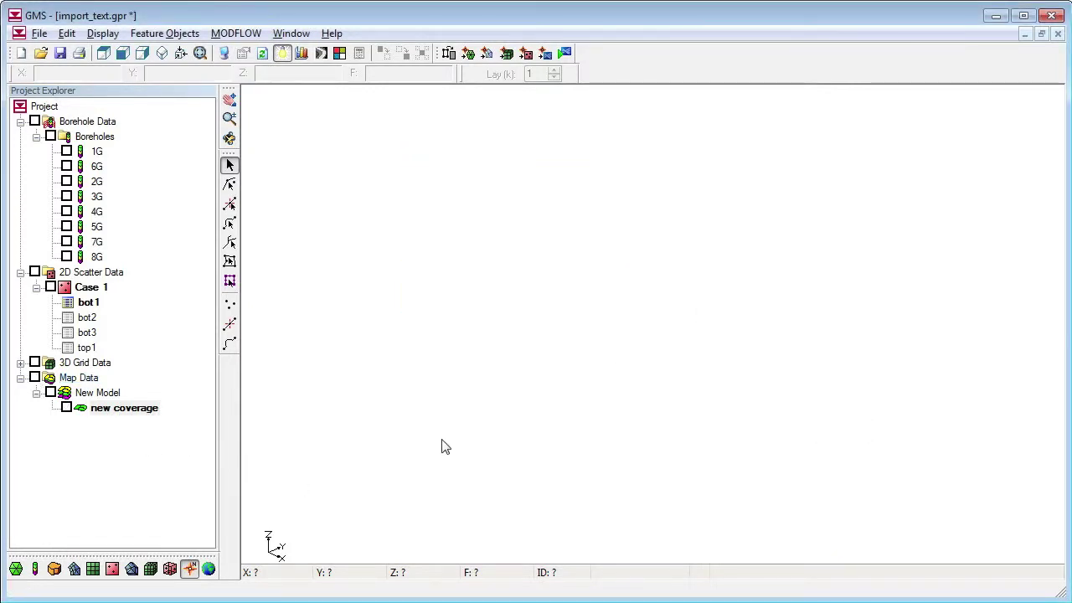
Copy the X, Y, Z and five dated TCE columns (A1:H18) from points_transient in Excel, then return to GMS
{"action": "key", "text": "alt+Tab"}
{"action": "key", "text": "alt+Tab"}
{"action": "key", "text": "alt+Tab"}
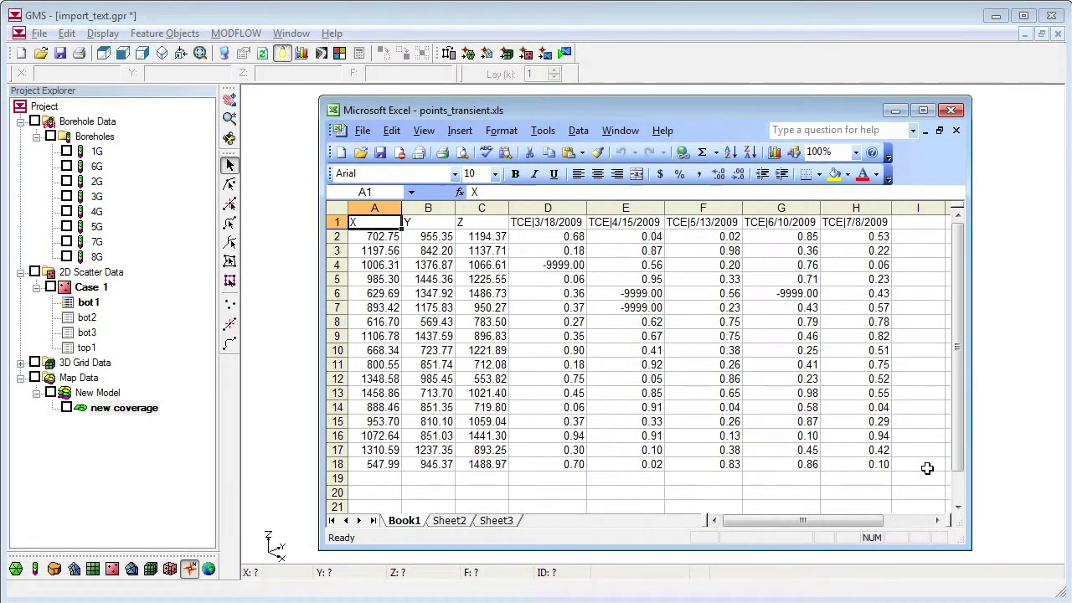
{"action": "left_click_drag", "start_coordinate": [365, 222], "coordinate": [870, 471]}
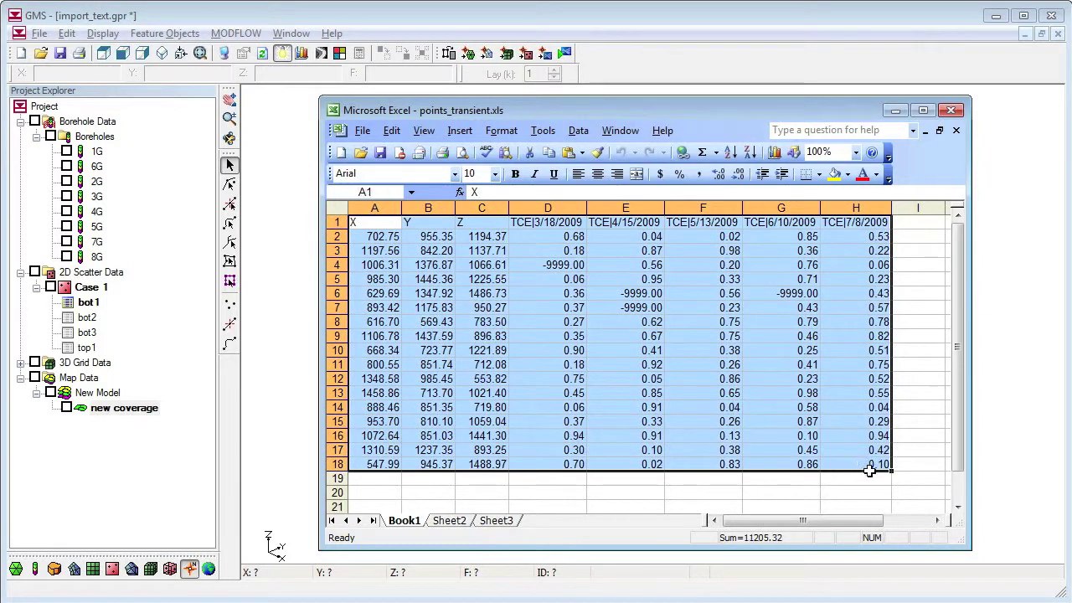
{"action": "right_click", "coordinate": [748, 429]}
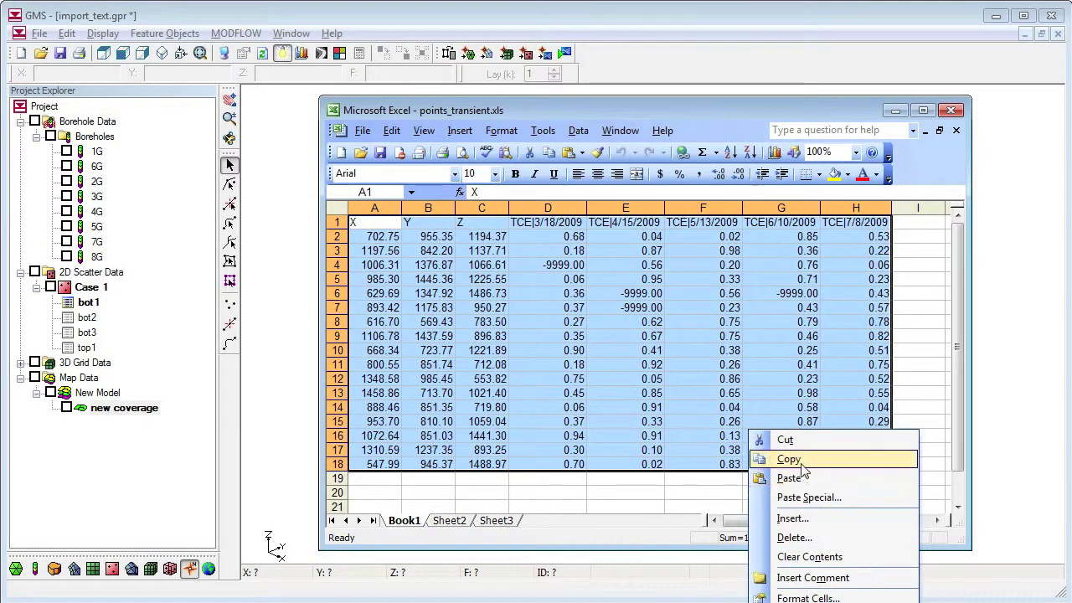
{"action": "left_click", "coordinate": [787, 459]}
{"action": "left_click", "coordinate": [285, 408]}
{"action": "right_click", "coordinate": [396, 382]}
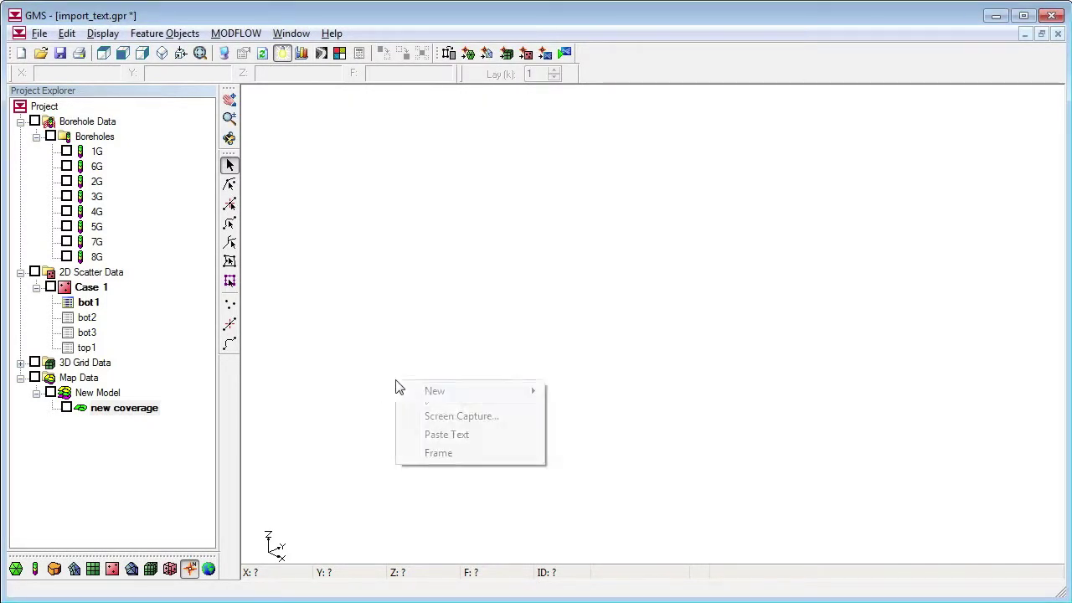
Paste the table as text with a heading row and -9999.0 no-data flag, naming the scatter set TCE
{"action": "left_click", "coordinate": [482, 437]}
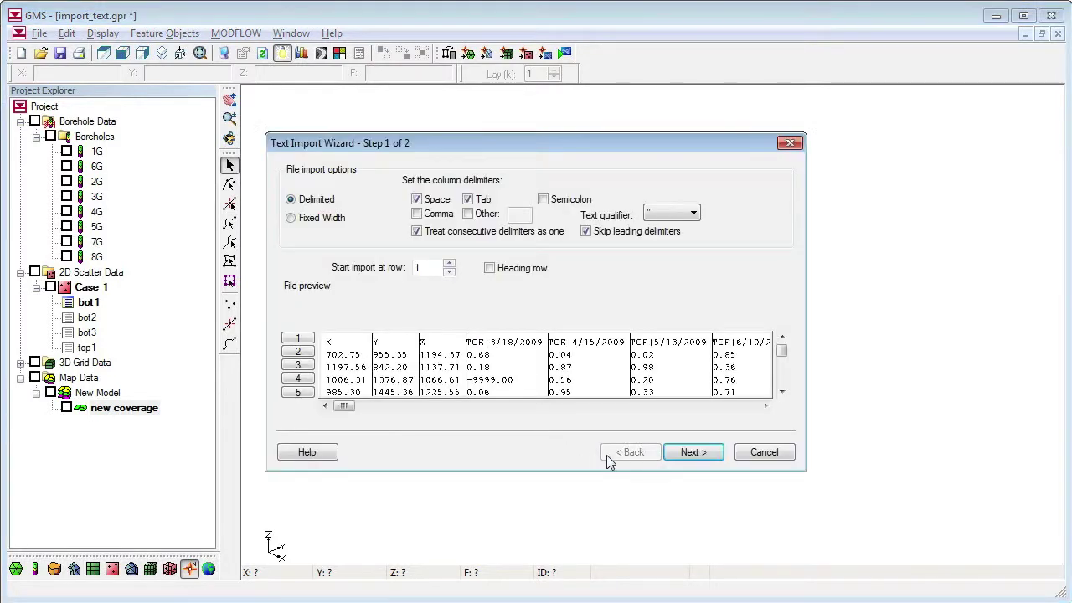
{"action": "left_click", "coordinate": [490, 268]}
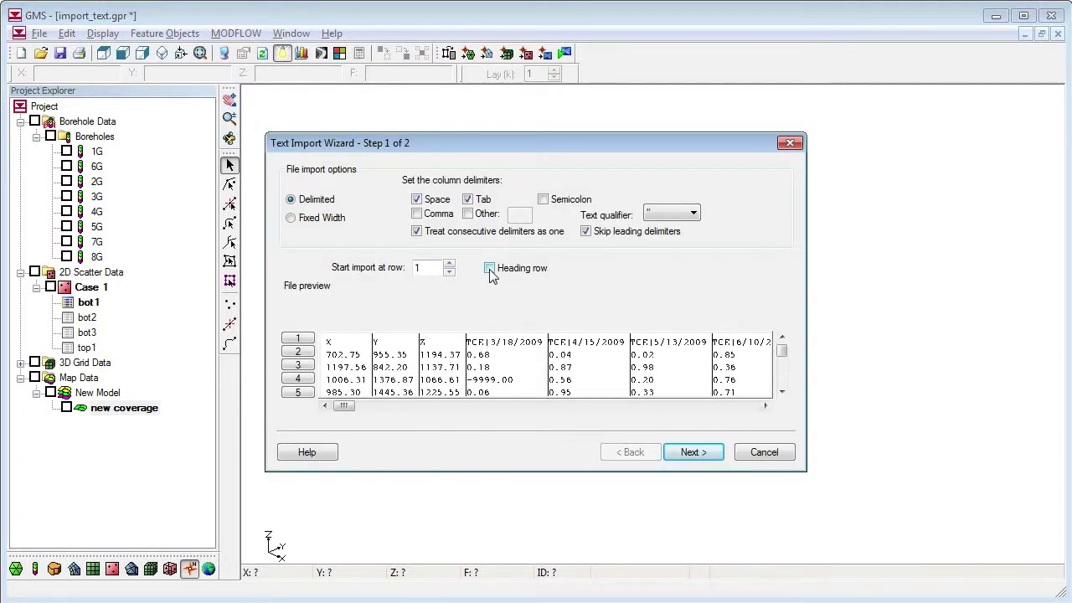
{"action": "left_click", "coordinate": [694, 453]}
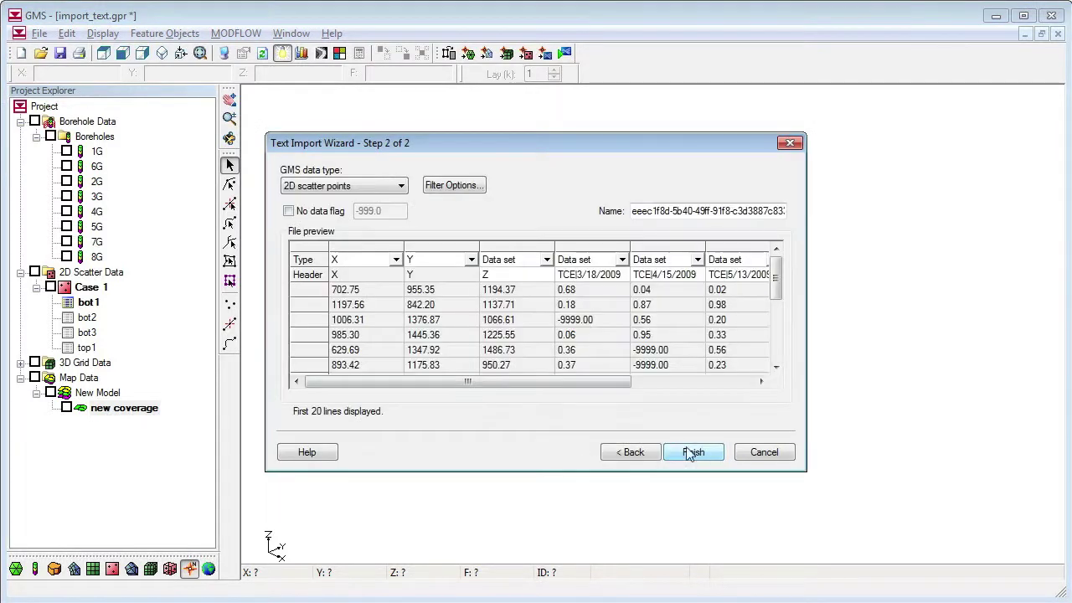
{"action": "left_click", "coordinate": [288, 211]}
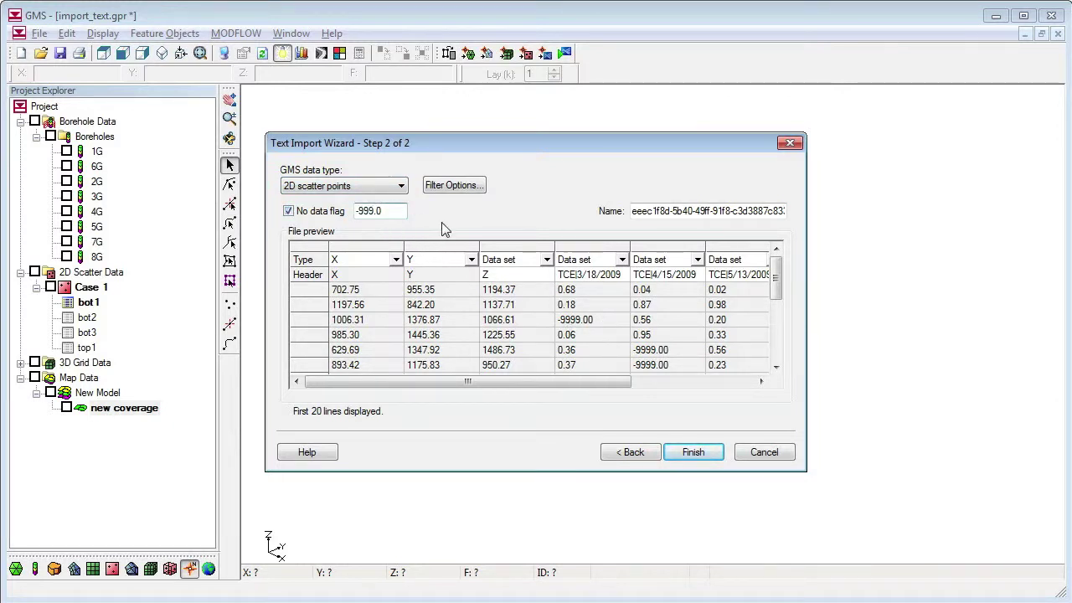
{"action": "double_click", "coordinate": [680, 205]}
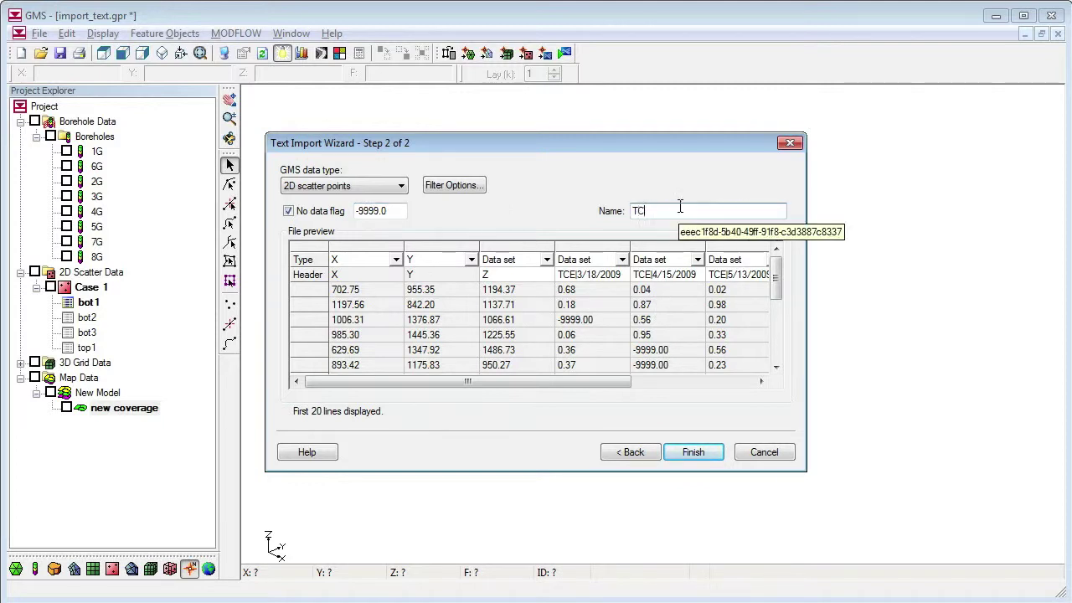
{"action": "left_click", "coordinate": [693, 452]}
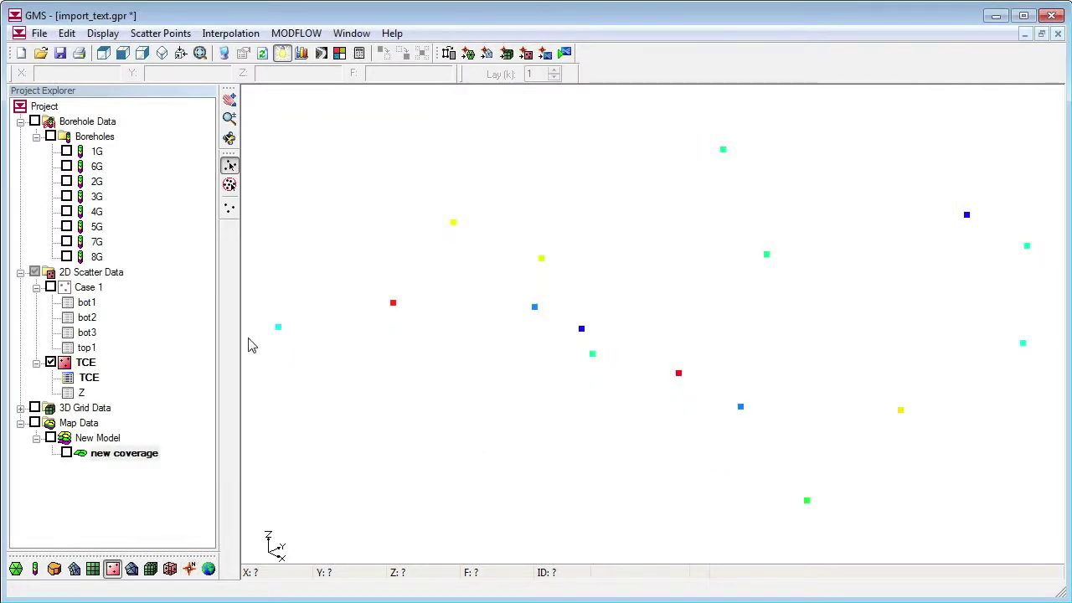
Make TCE the active dataset, view the points in plan, and bring up the supported-formats help page
{"action": "left_click", "coordinate": [88, 378]}
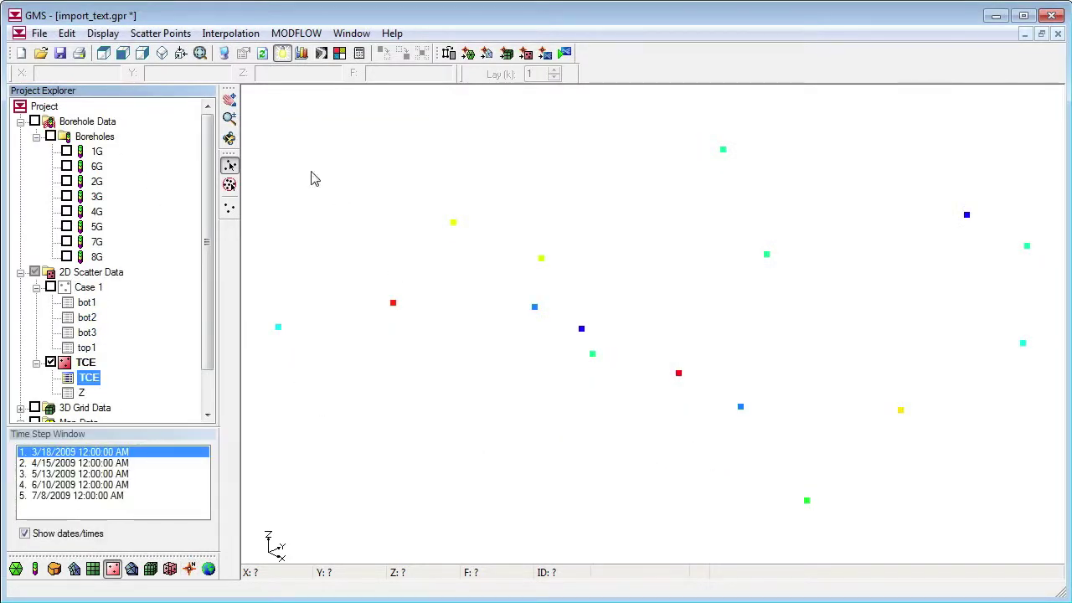
{"action": "left_click", "coordinate": [103, 53]}
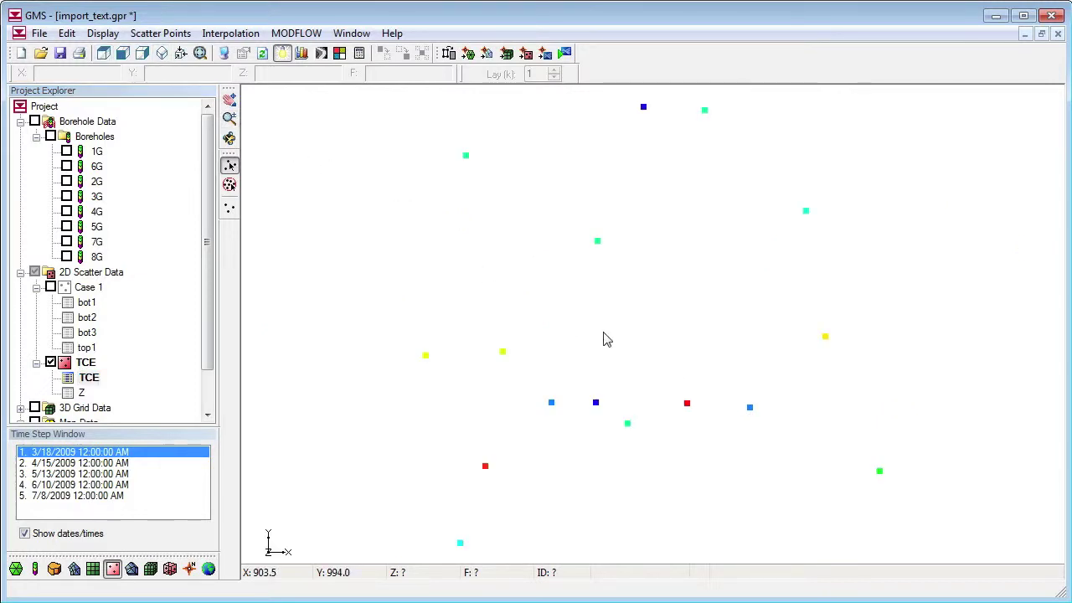
{"action": "key", "text": "alt+Tab"}
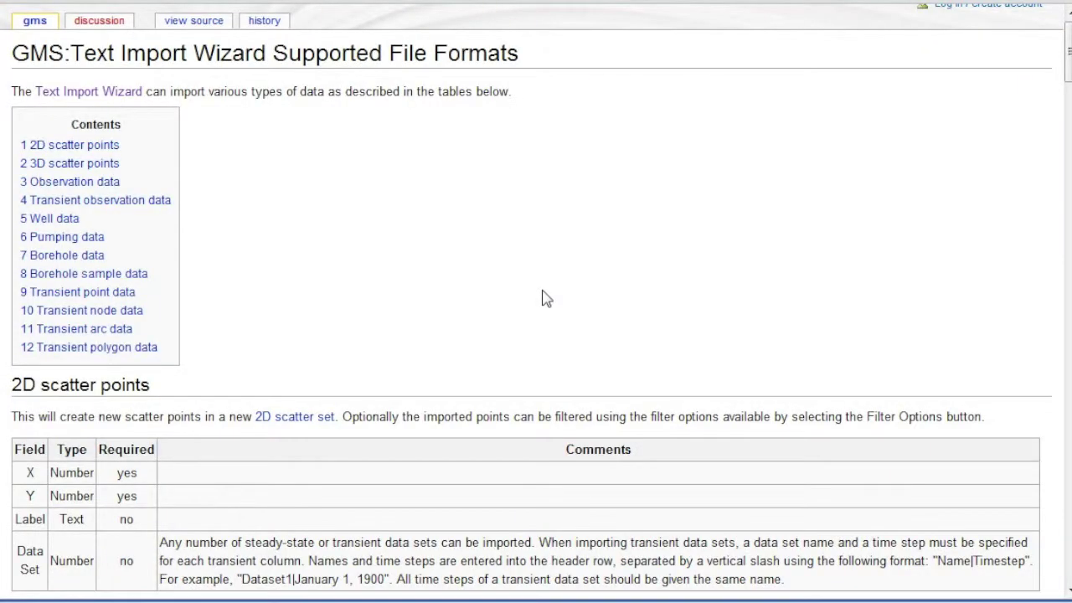